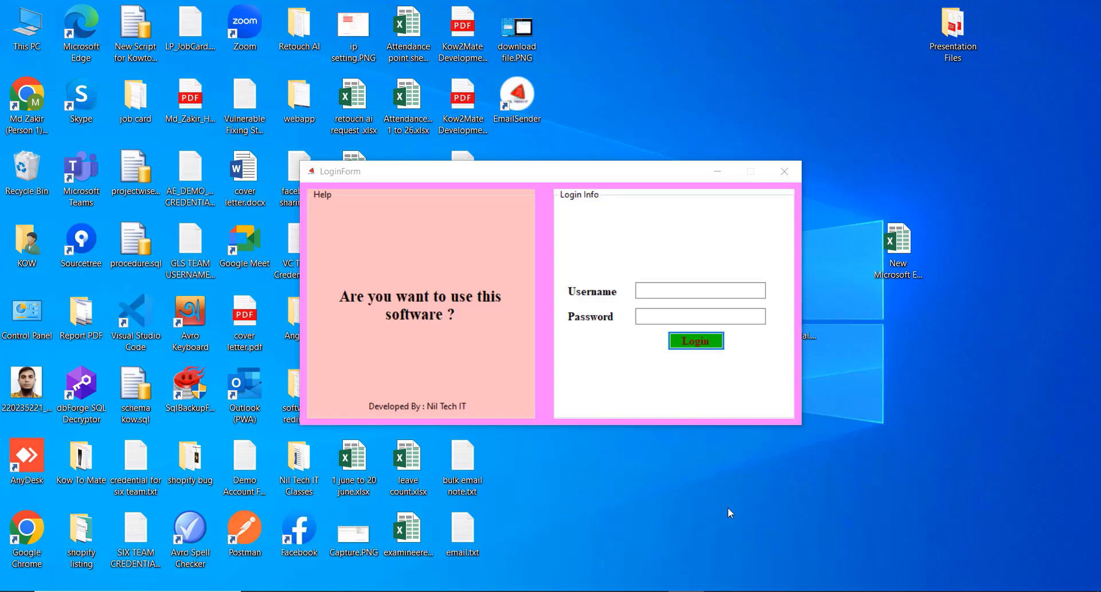
Log in to Email Sending Software with the account username and password.
click(687, 285)
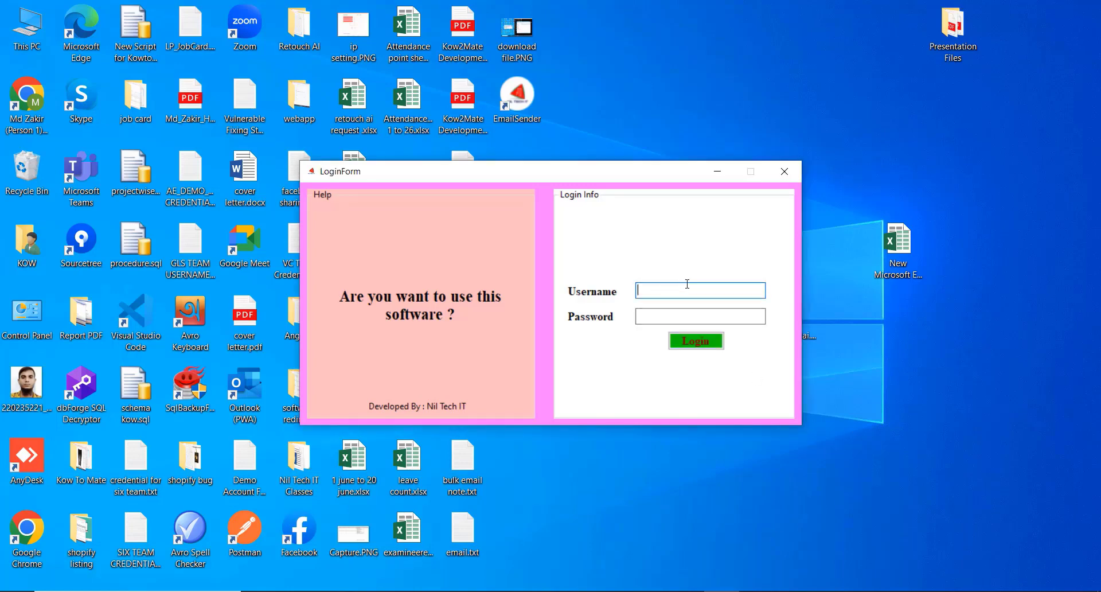
key(Tab)
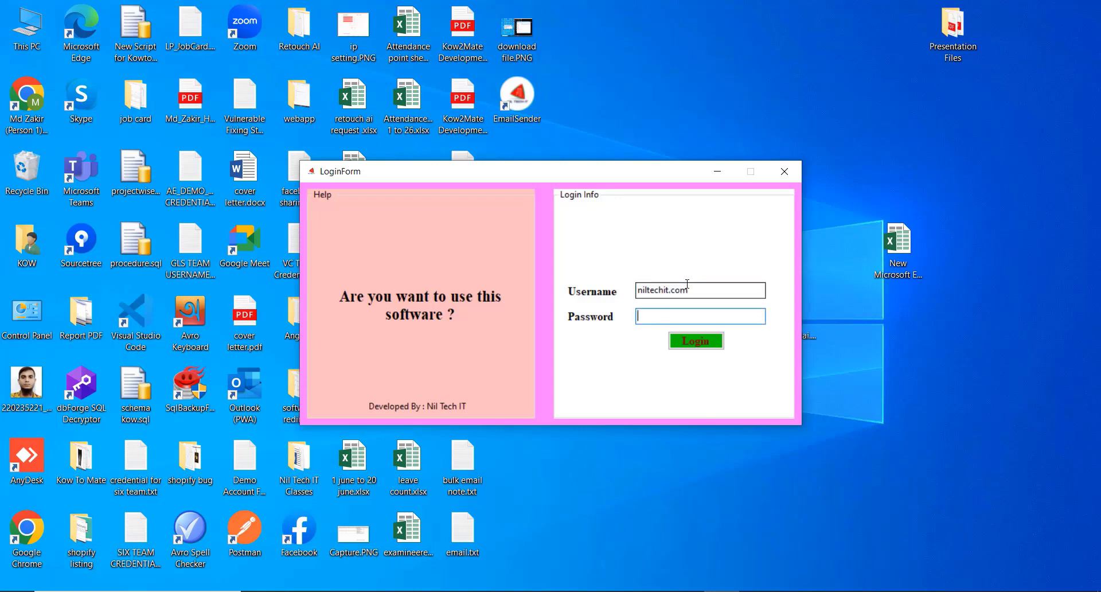
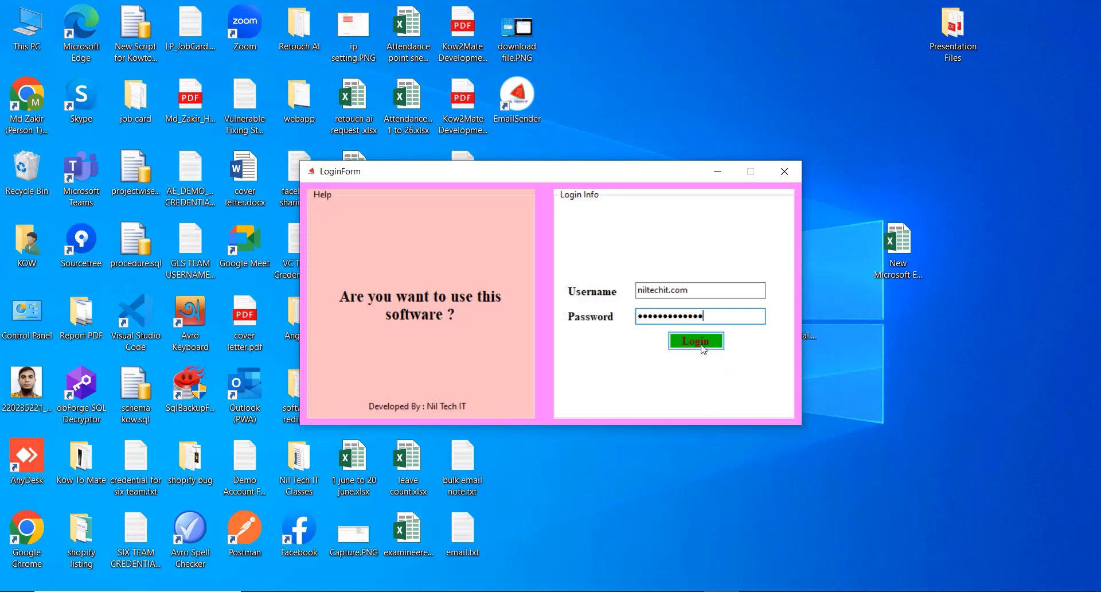
click(703, 343)
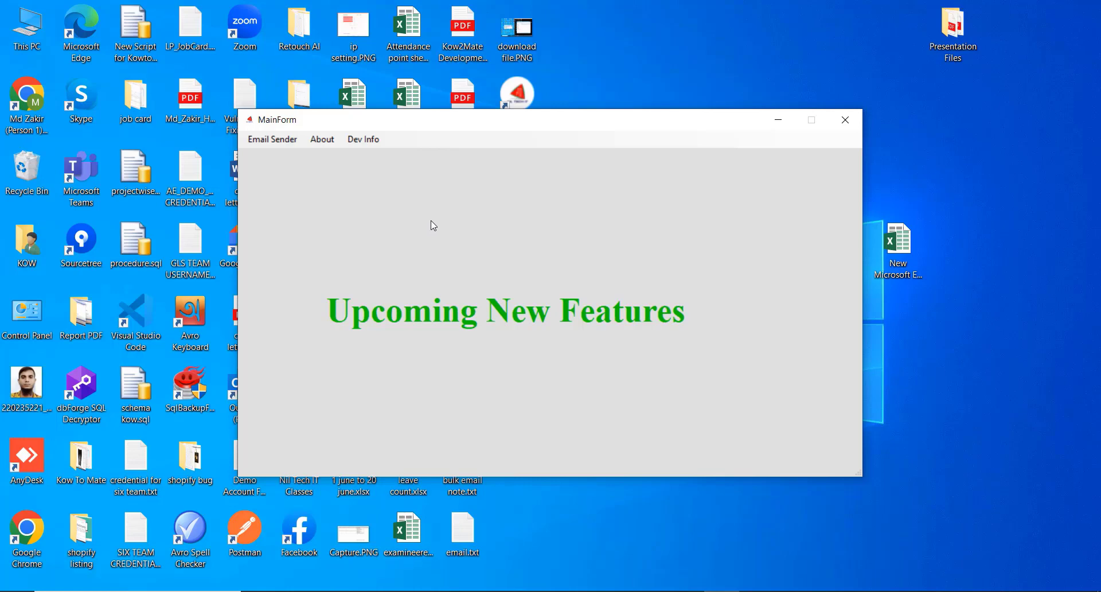
Open the Email Sender menu to choose between API and SMTP sending.
click(282, 145)
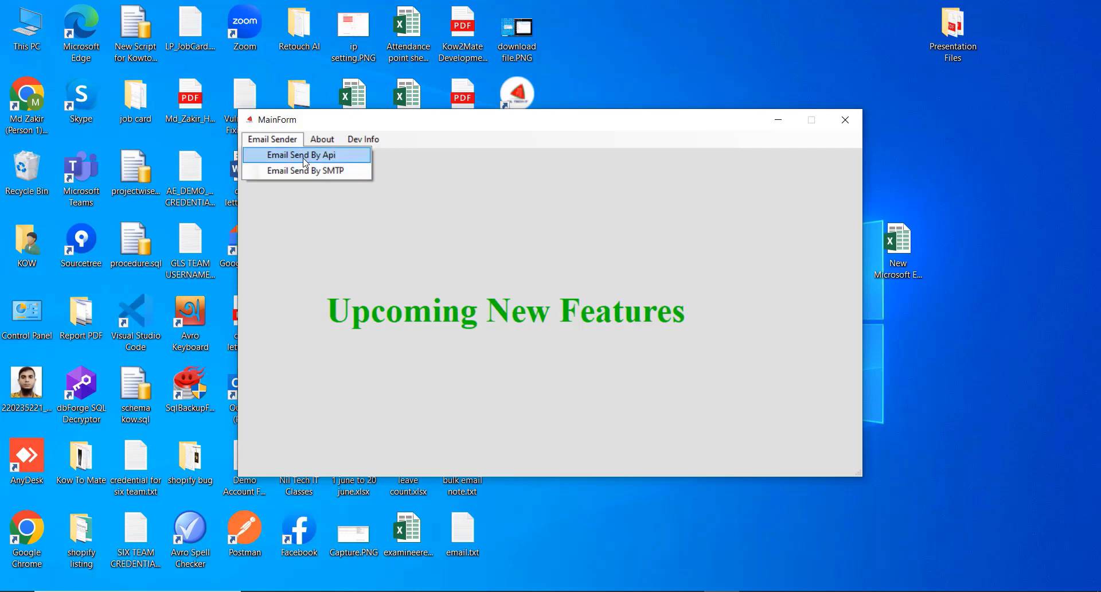
Open the Email Send By Api form, go through Name, From, Subject and Content, and start uploading an attachment.
click(302, 161)
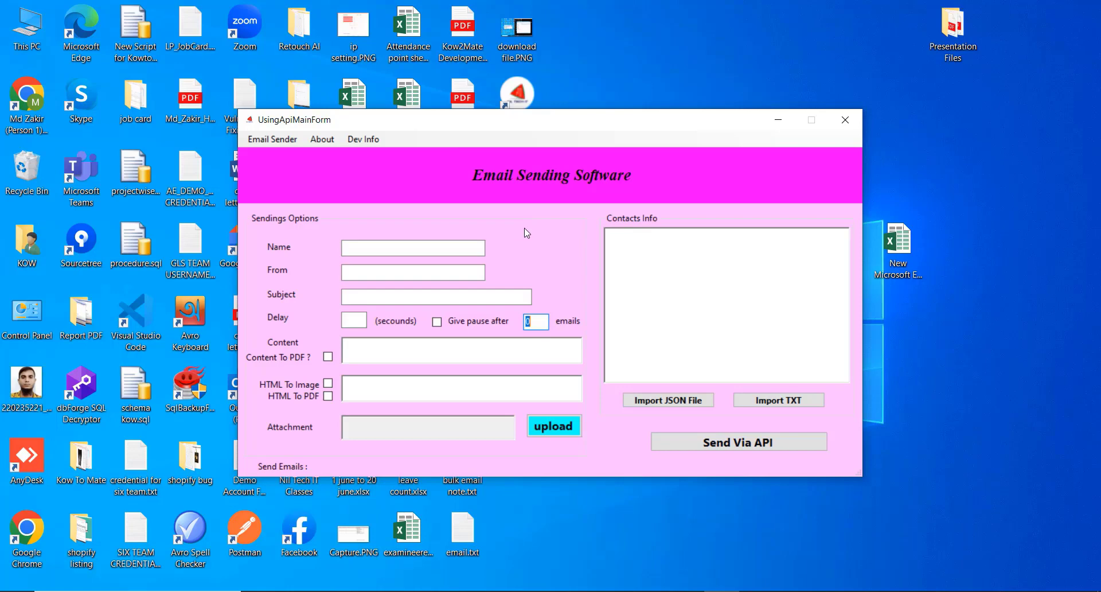
click(401, 251)
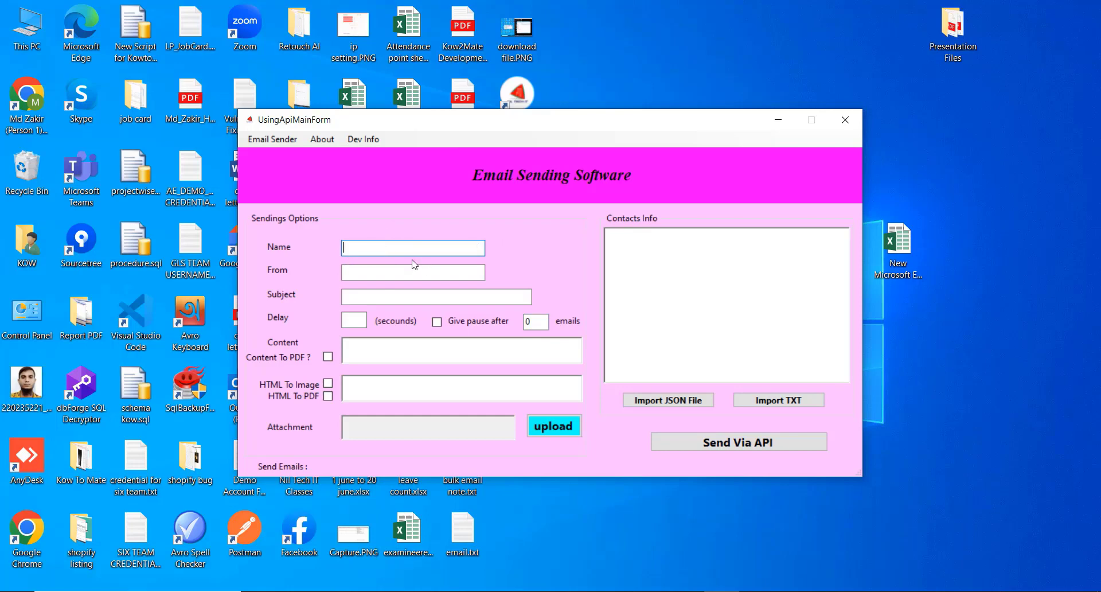
click(372, 274)
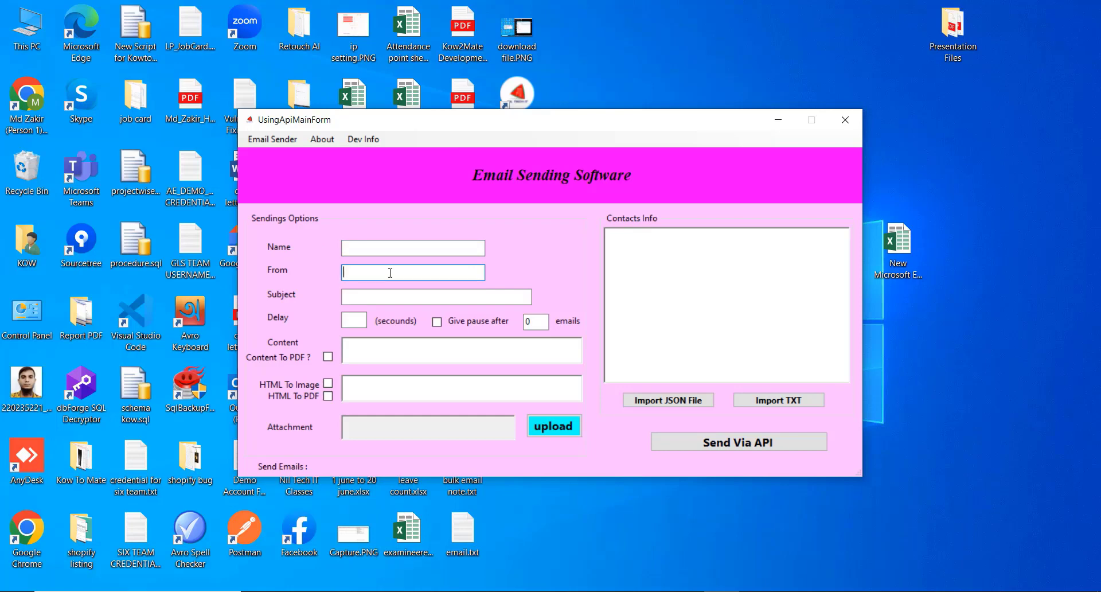
click(422, 293)
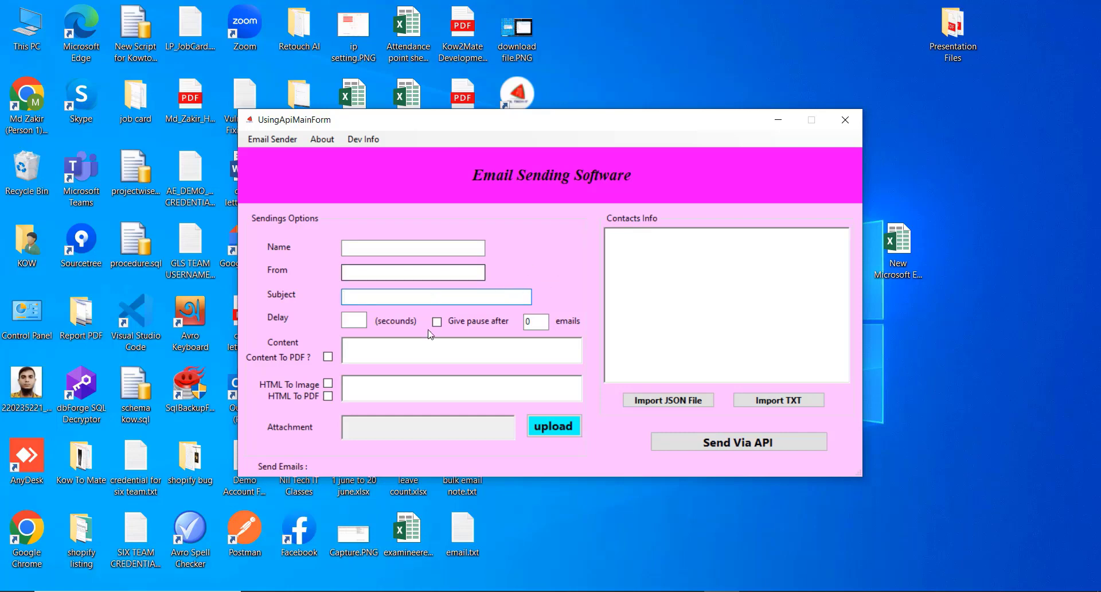
click(422, 343)
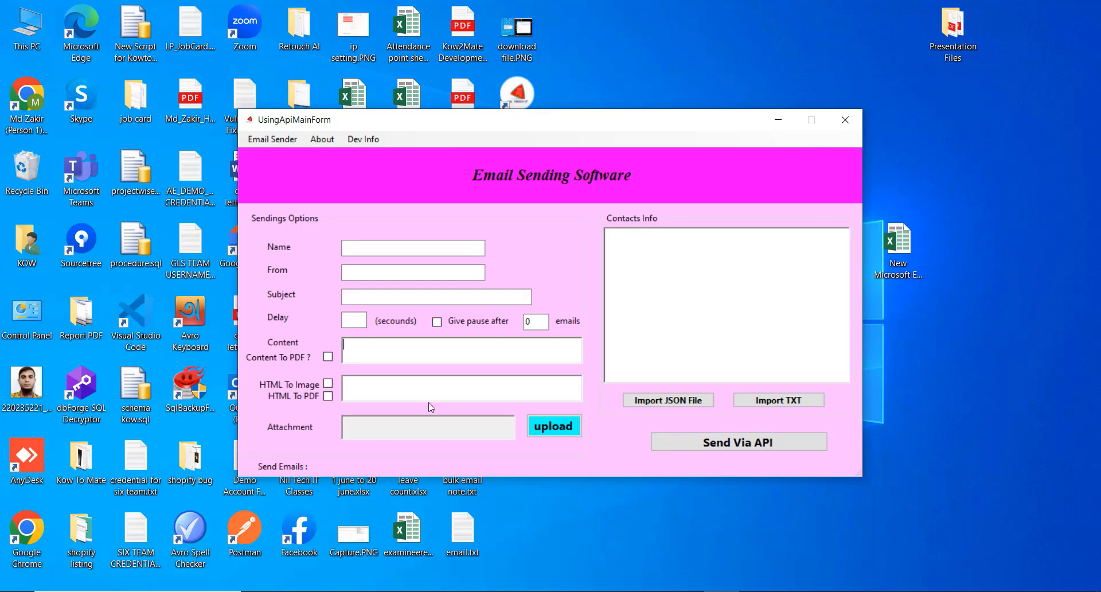
click(565, 434)
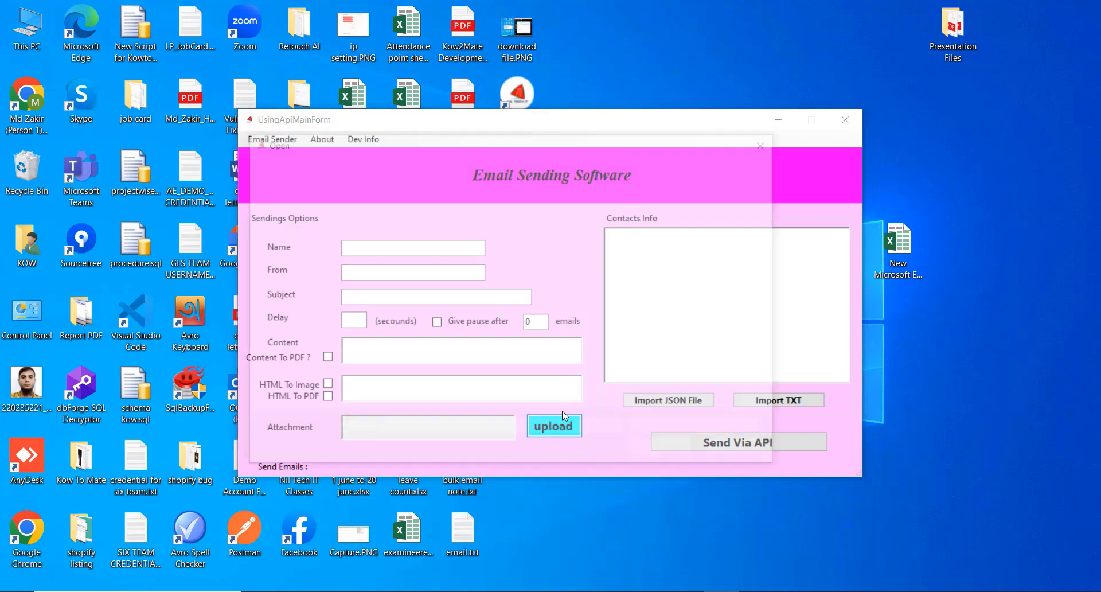
Cancel the attachment picker and import the recipient addresses from email.txt.
click(771, 142)
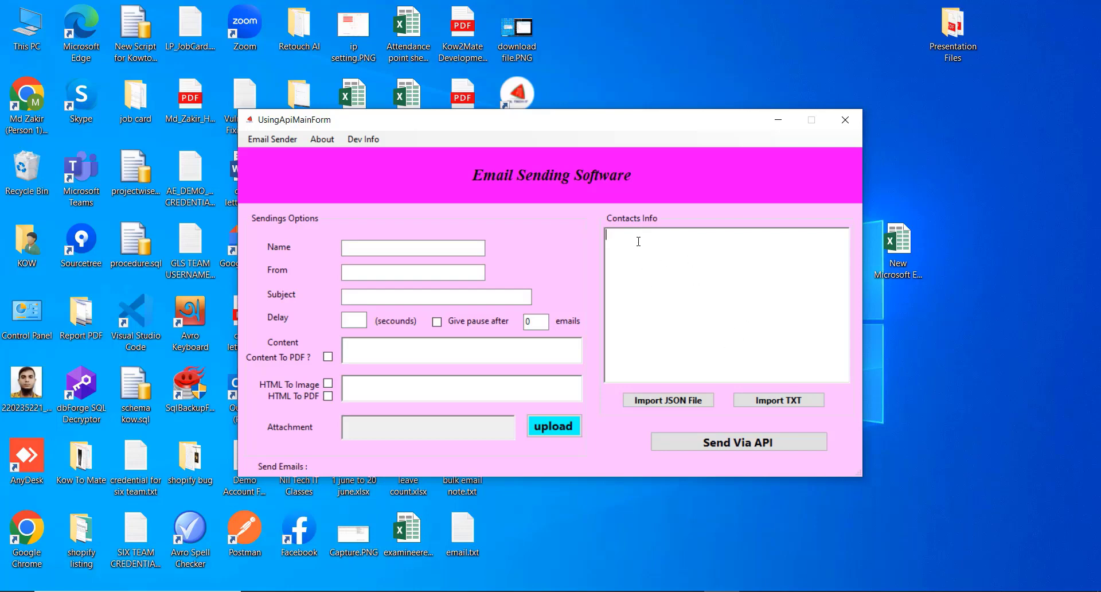
click(779, 400)
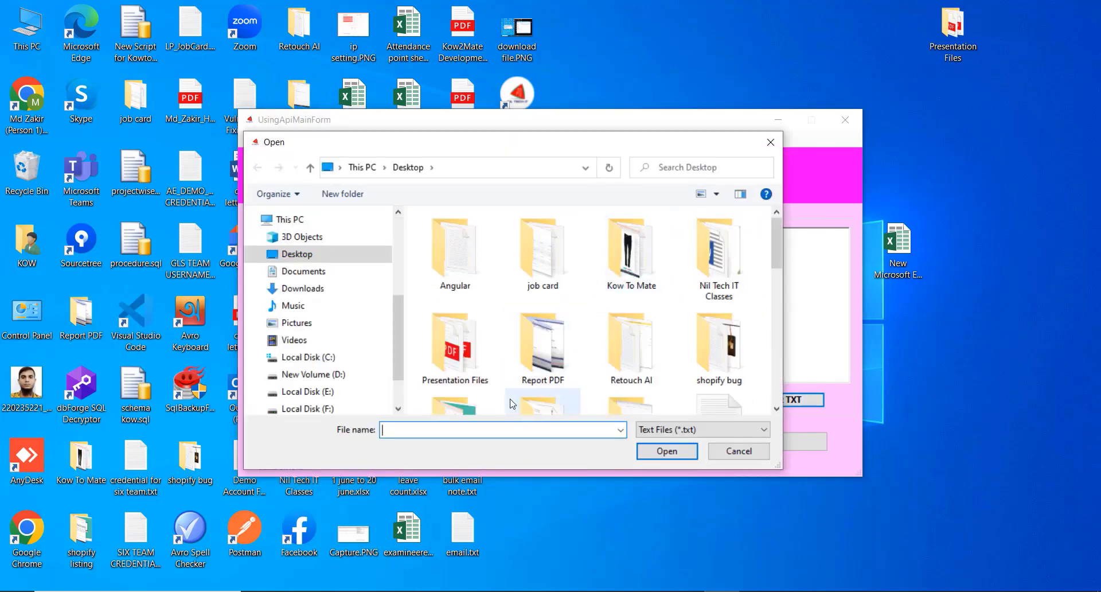
text(e)
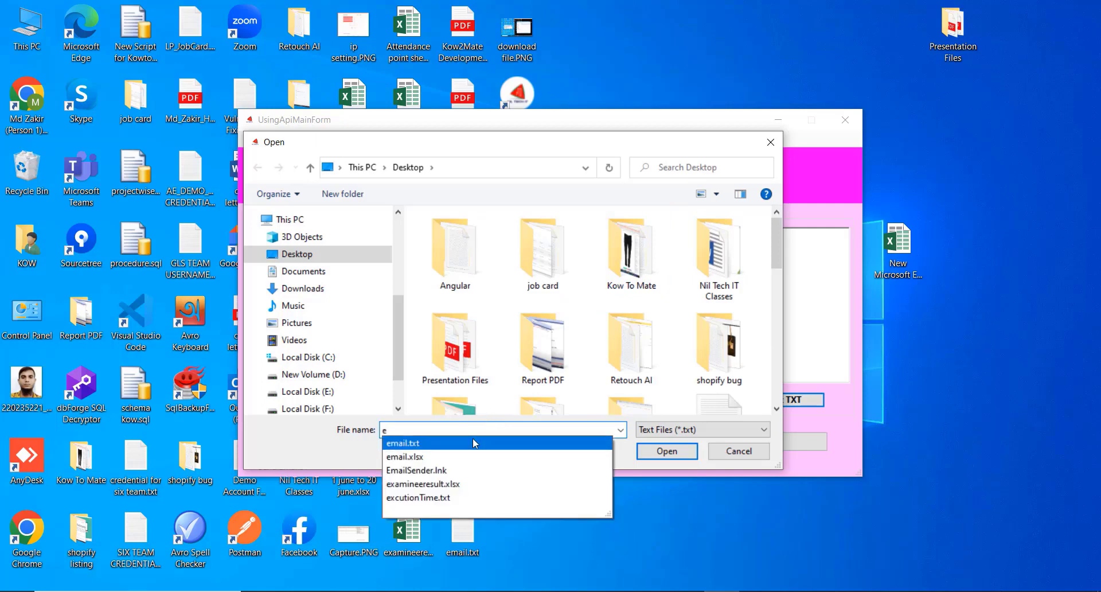
click(516, 443)
click(682, 451)
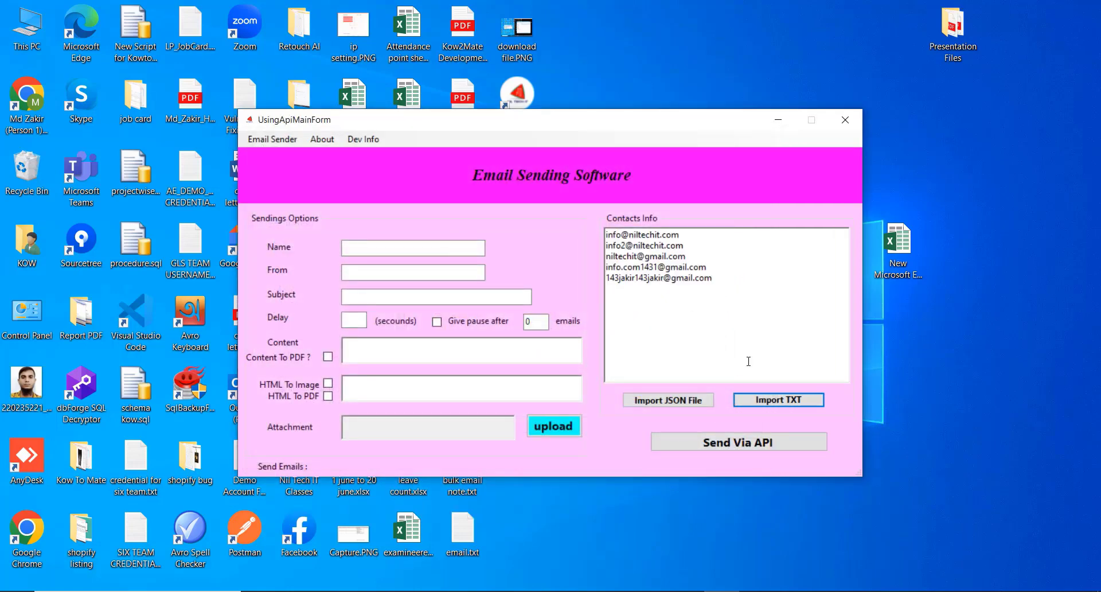
Select all five imported addresses in the contact list.
drag(757, 295, 604, 223)
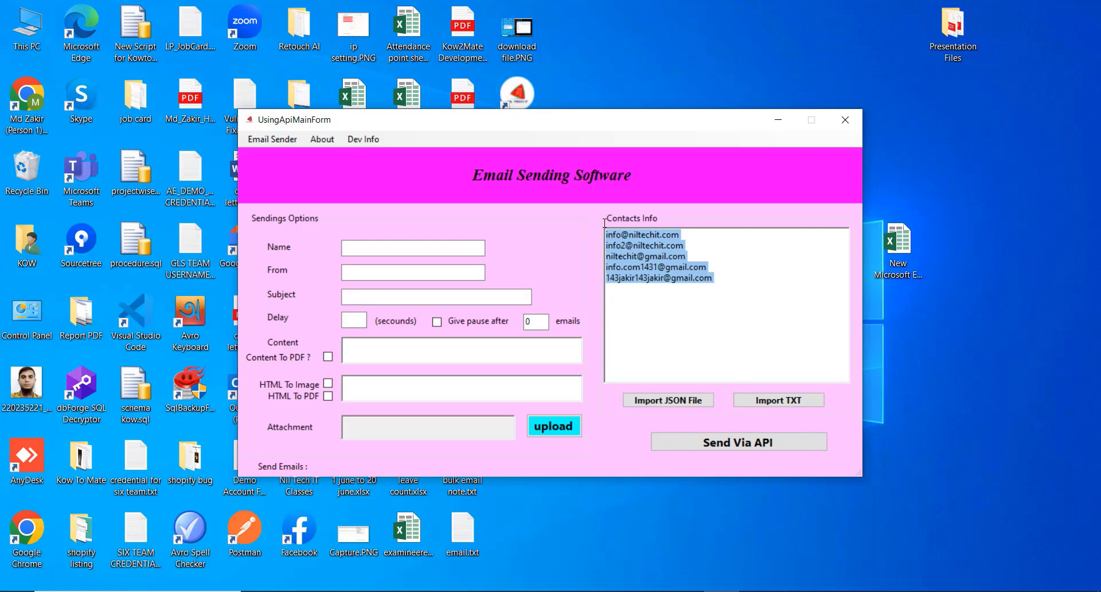
click(663, 296)
drag(713, 278, 605, 233)
click(727, 290)
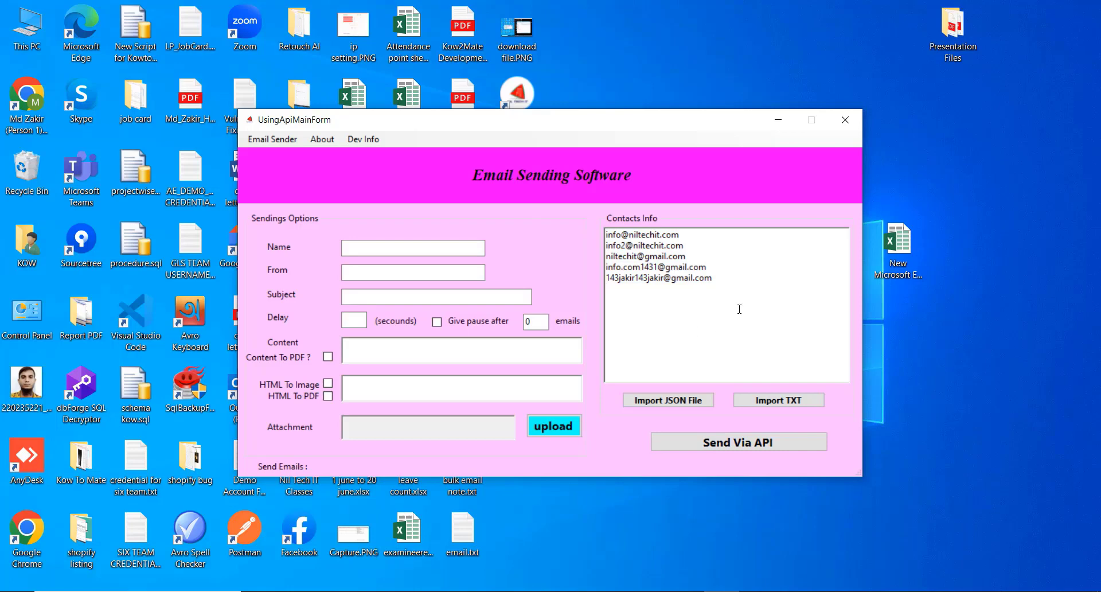
drag(608, 289, 606, 232)
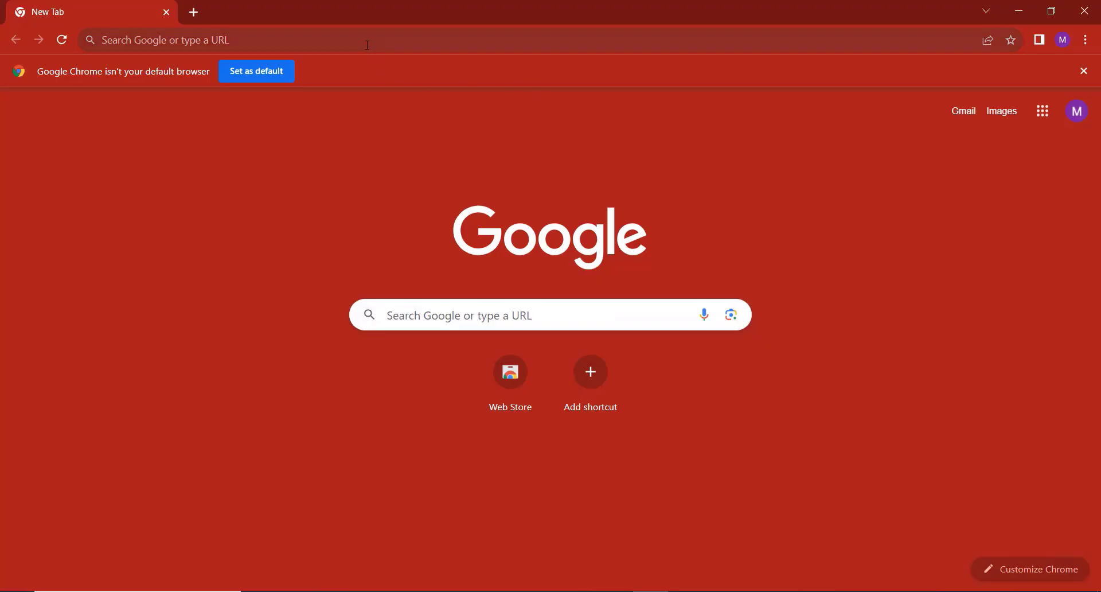
Search Chrome for 'google cloud console' and open the Google Cloud Platform result.
click(368, 46)
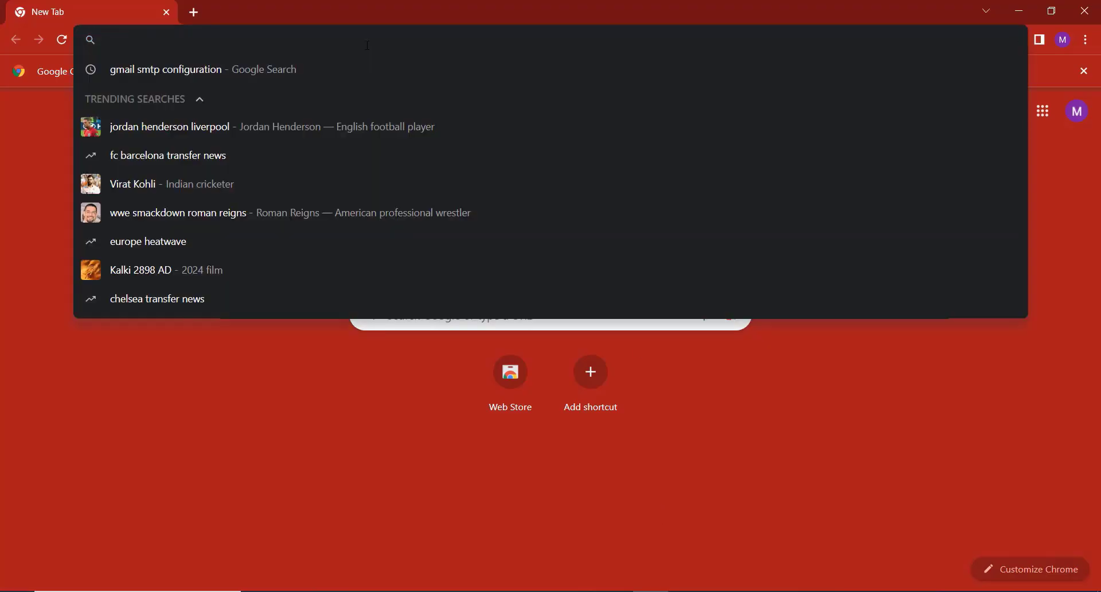
text(google)
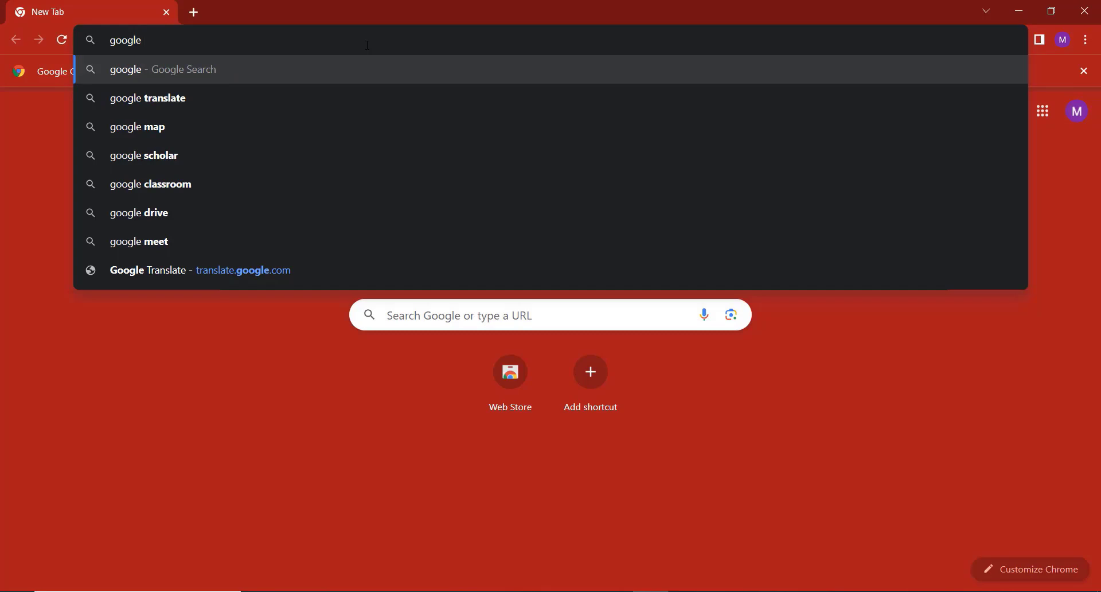
text( cloud c)
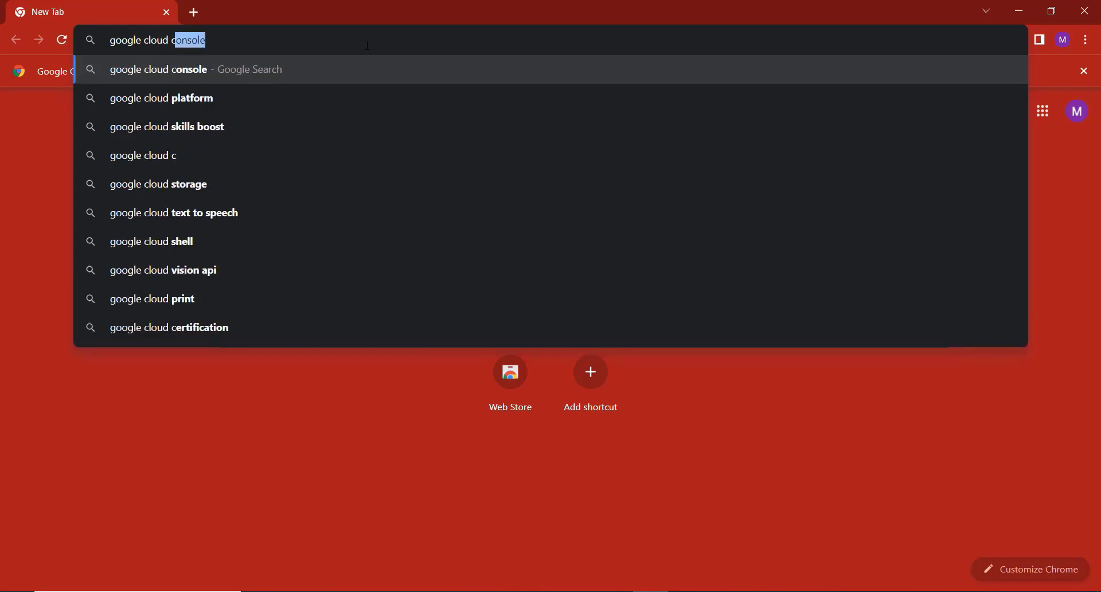
text(onsole)
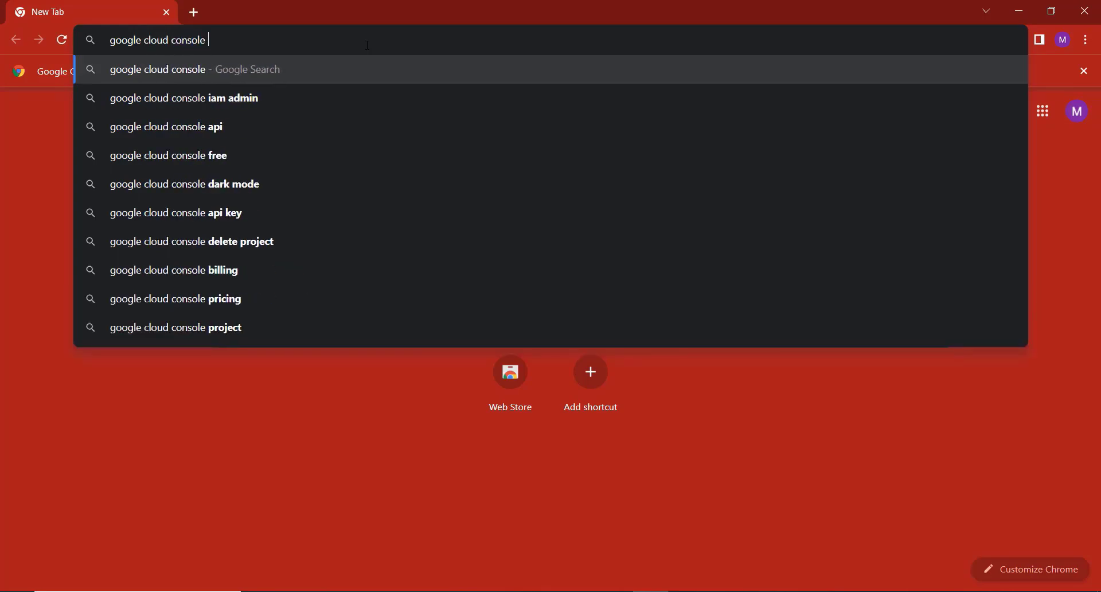
key(Return)
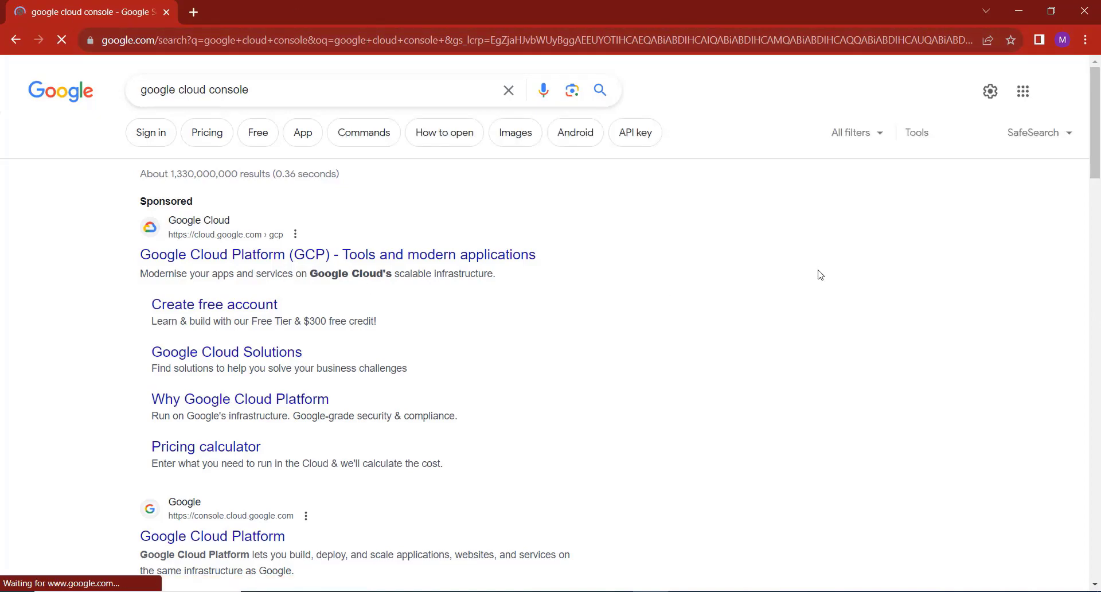
scroll(571, 233, down, 2)
scroll(497, 232, up, 2)
scroll(232, 322, down, 2)
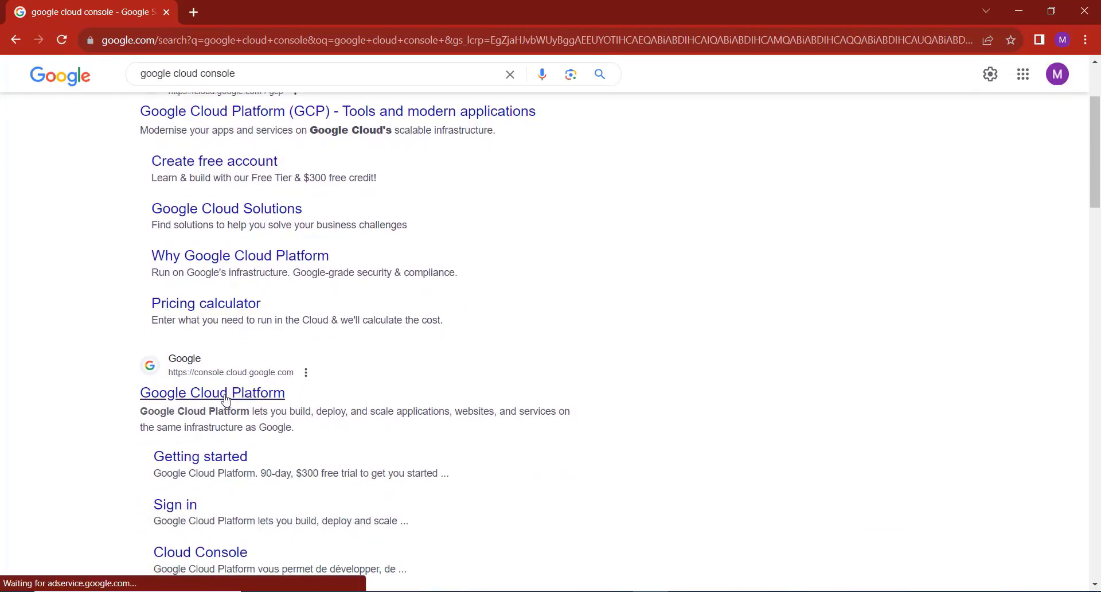
click(227, 393)
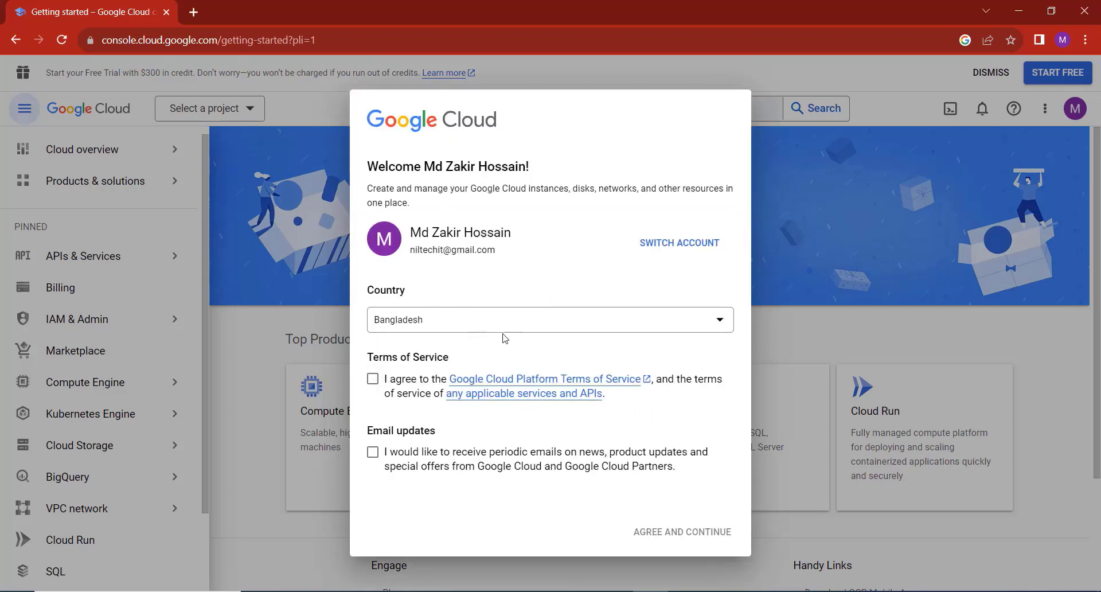
Accept the Google Cloud terms of service, opt in to email updates, and continue.
click(373, 379)
click(372, 452)
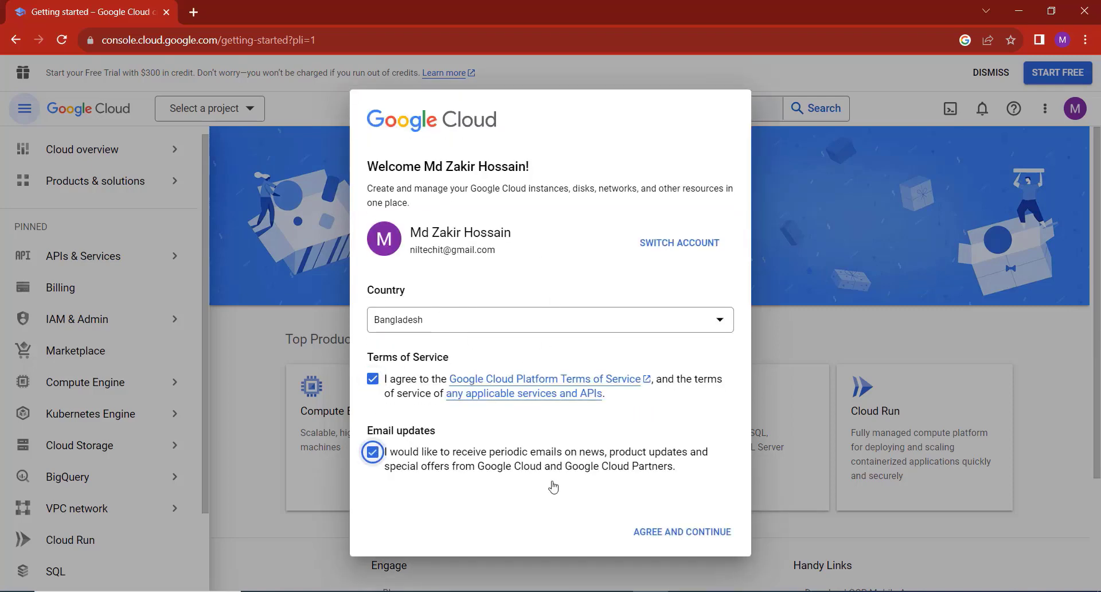
click(679, 530)
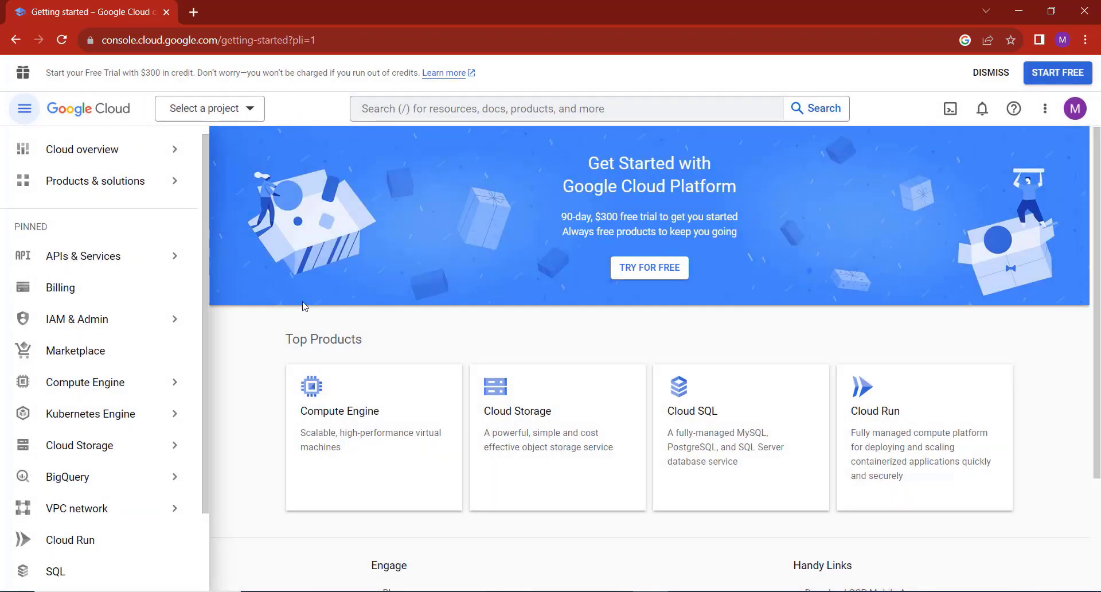
Go to APIs & Services > Library from the navigation menu.
mouse_move(92, 319)
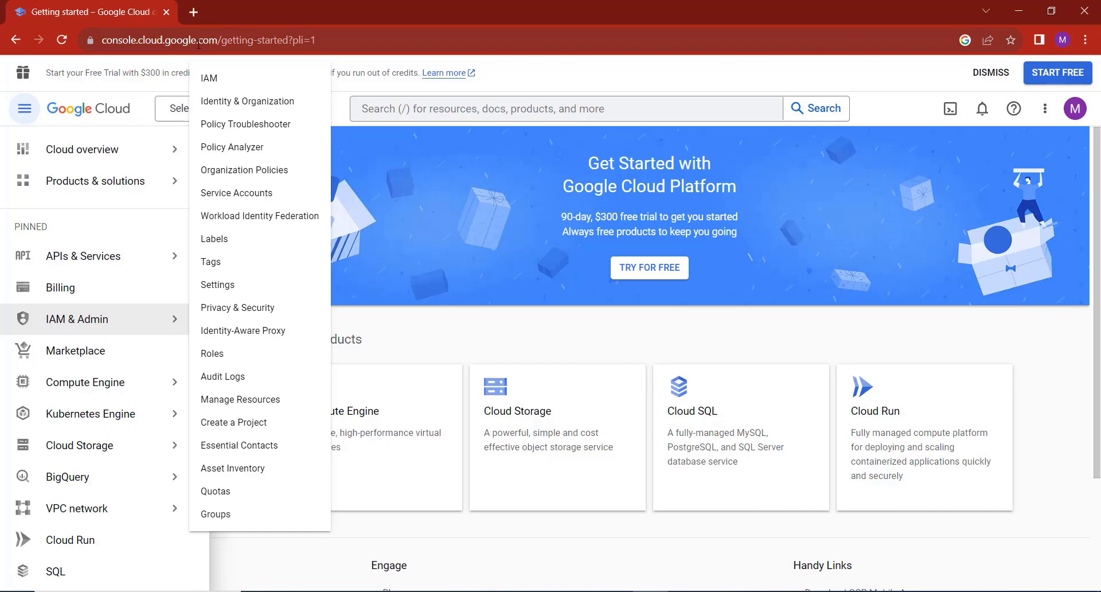
drag(219, 40, 102, 40)
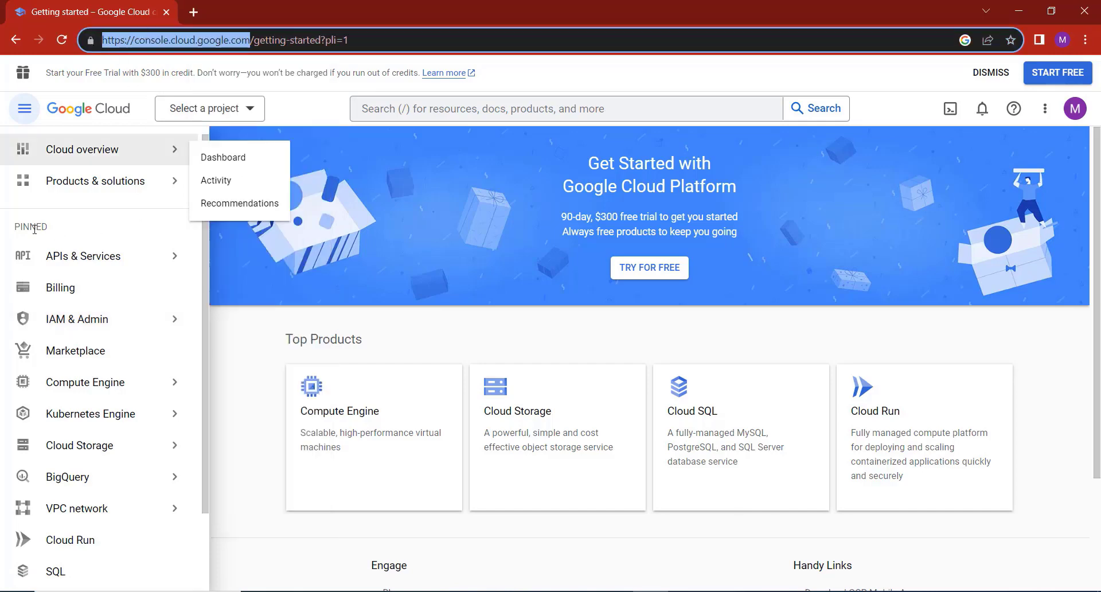
mouse_move(147, 263)
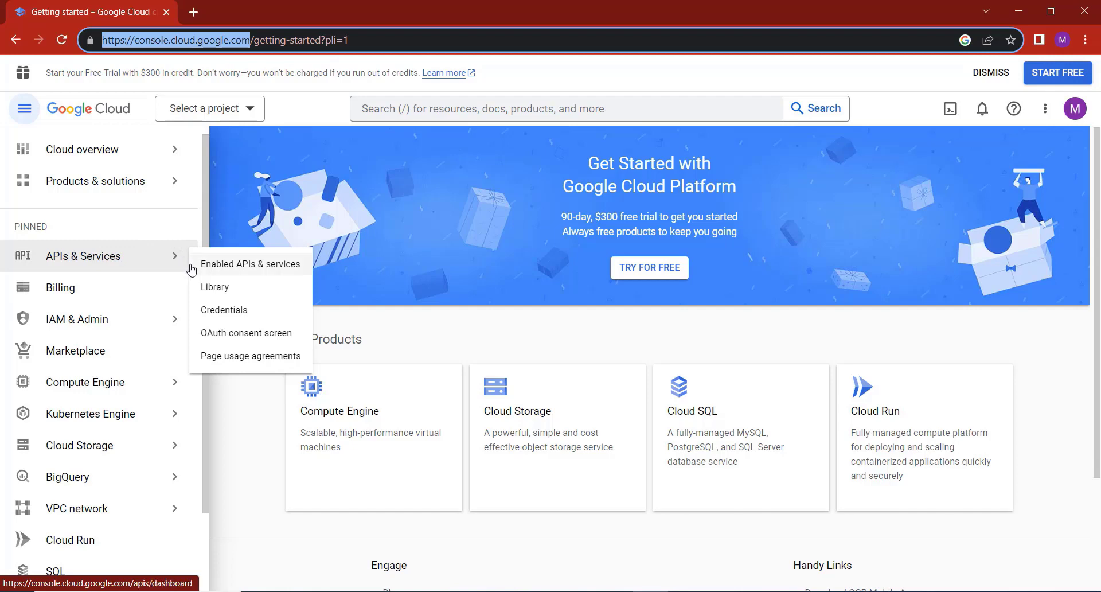
click(232, 292)
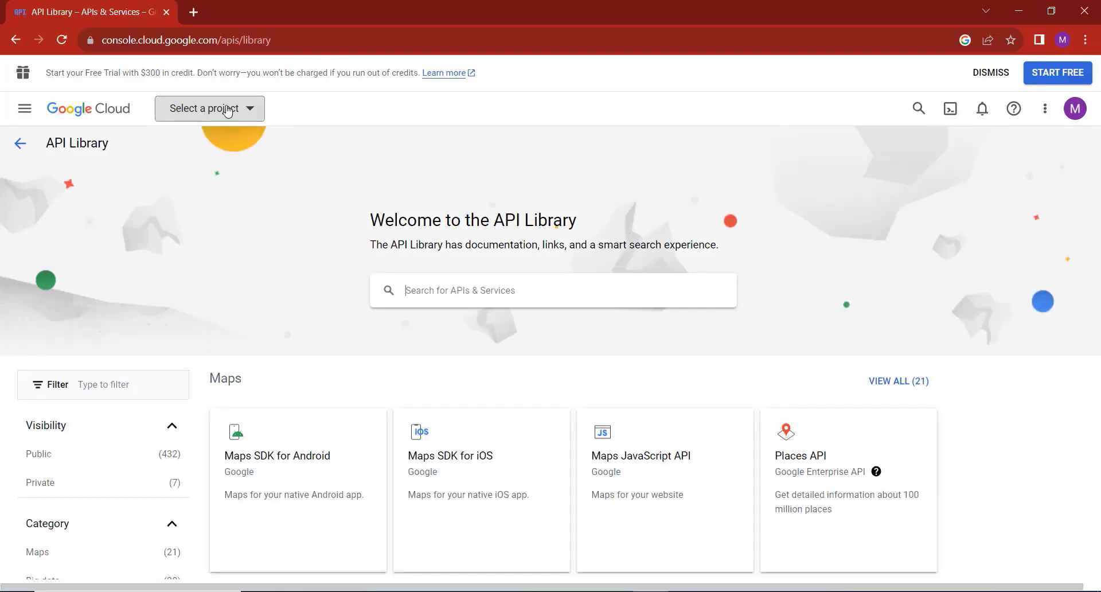
From the project picker, create a new project called MyTestProject.
click(227, 111)
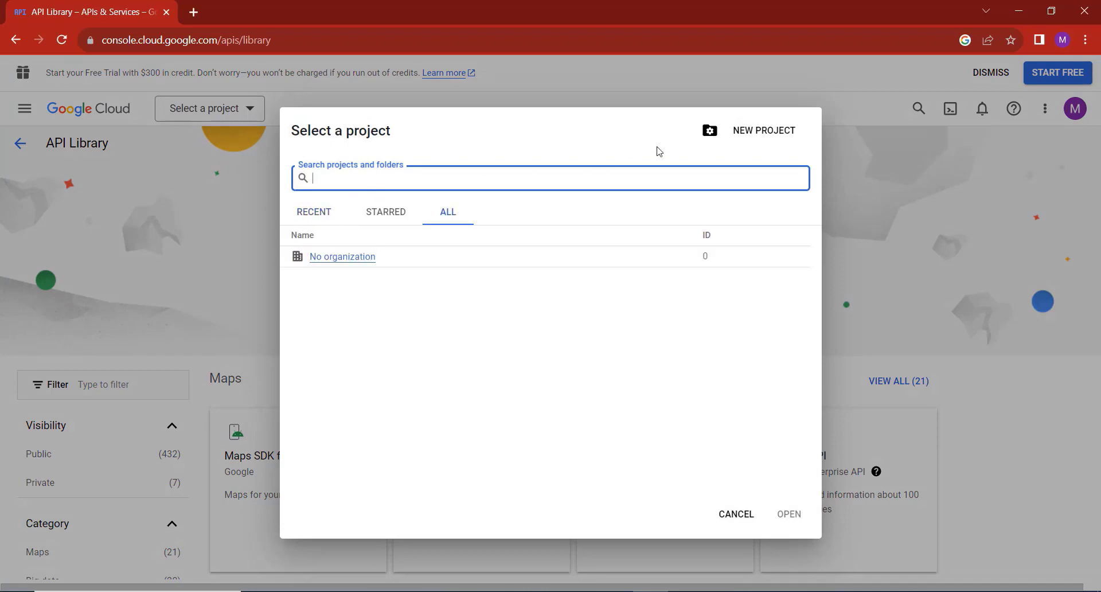
click(755, 136)
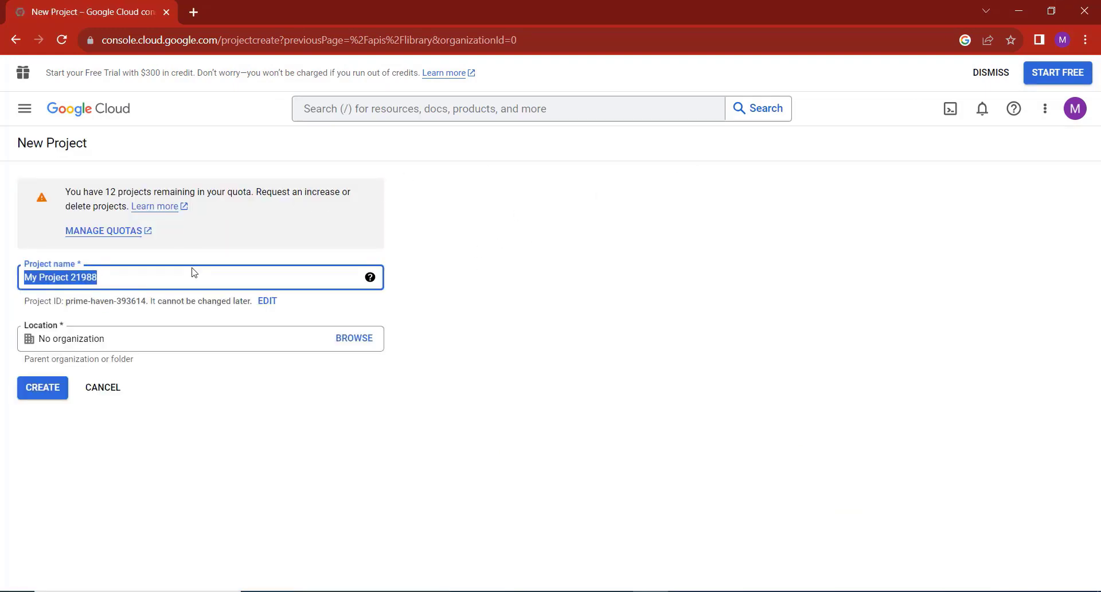
text(M)
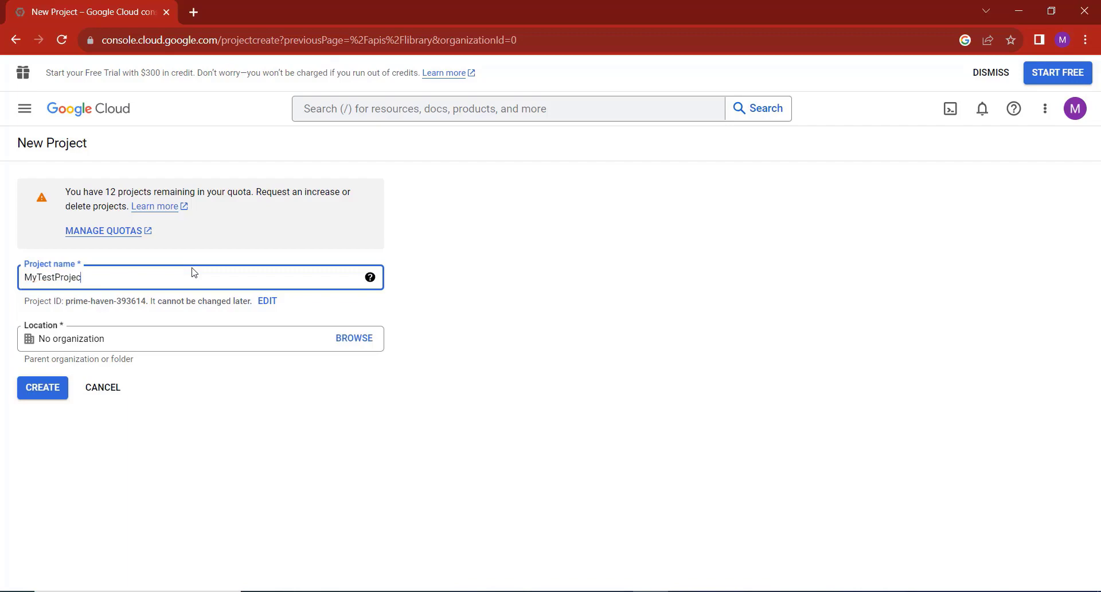
click(45, 388)
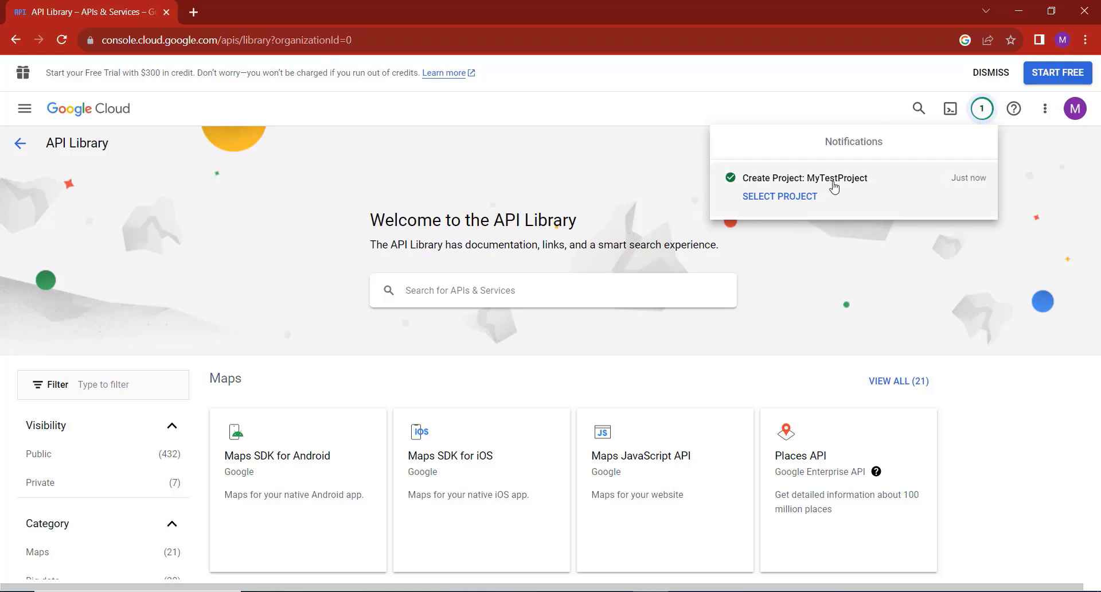
Dismiss the notification and switch the active project to My First Project.
click(27, 109)
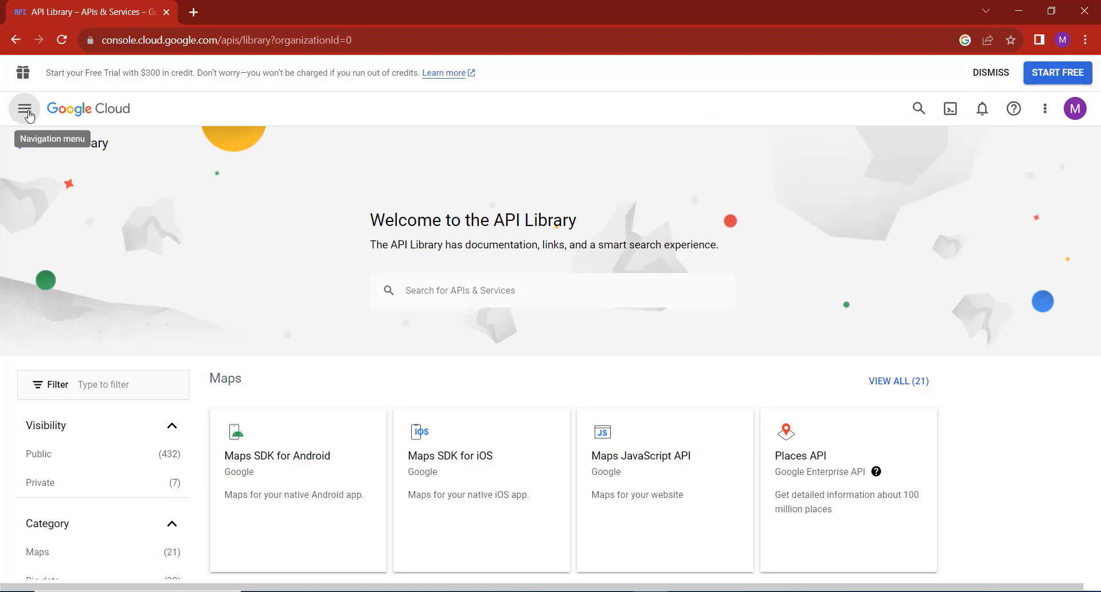
click(29, 116)
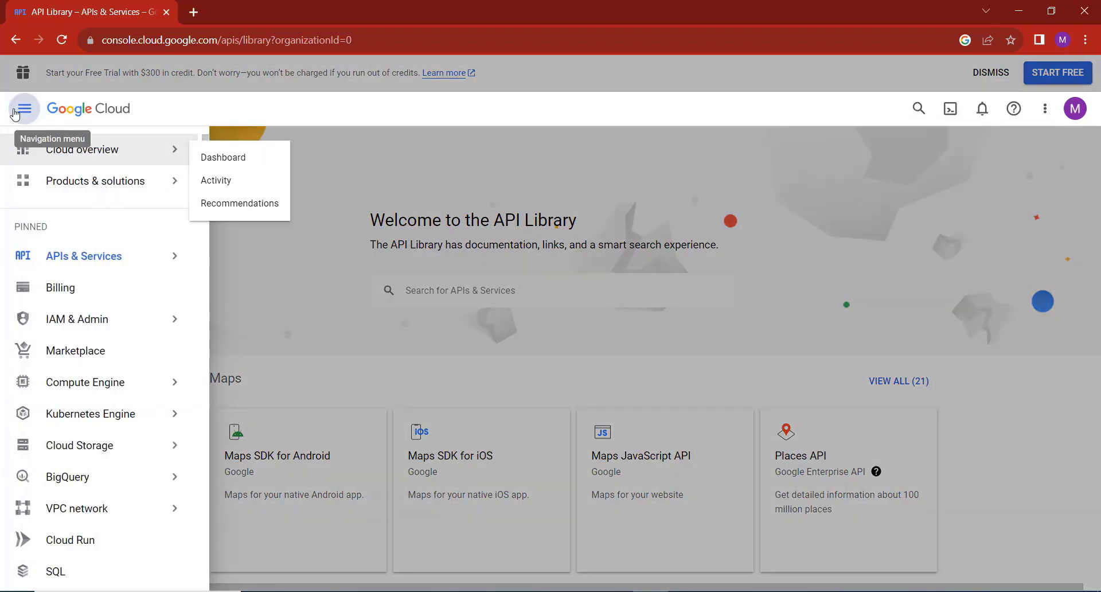
click(29, 117)
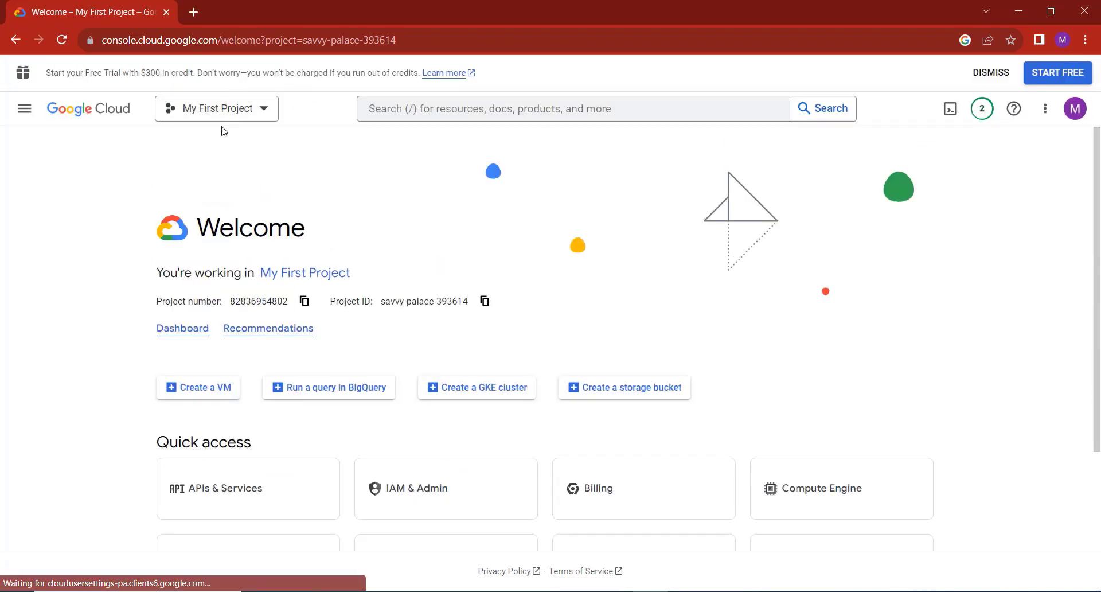
click(233, 118)
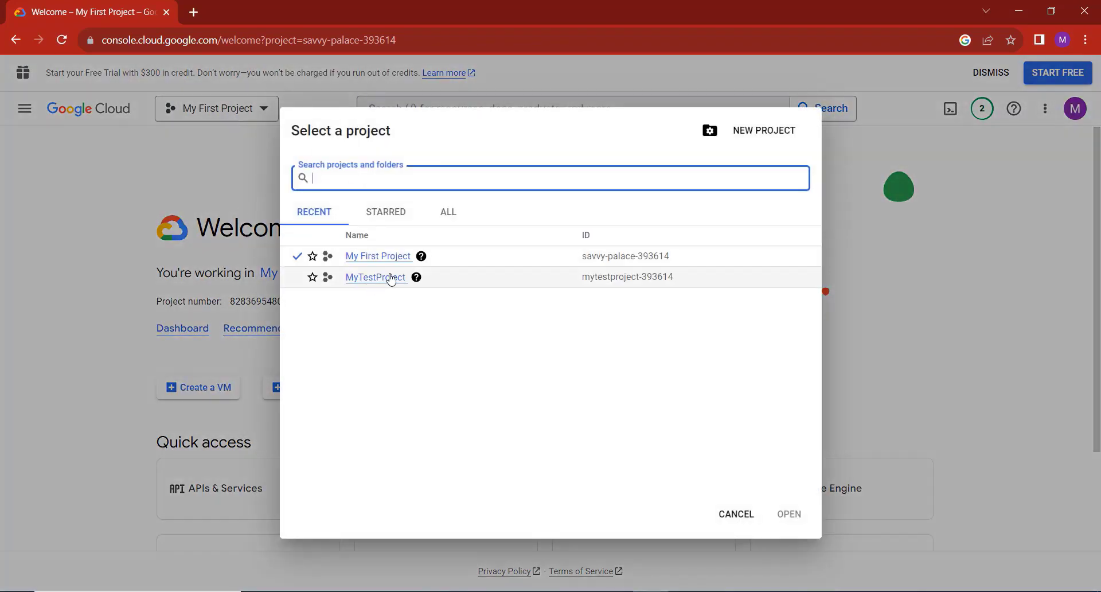
click(382, 259)
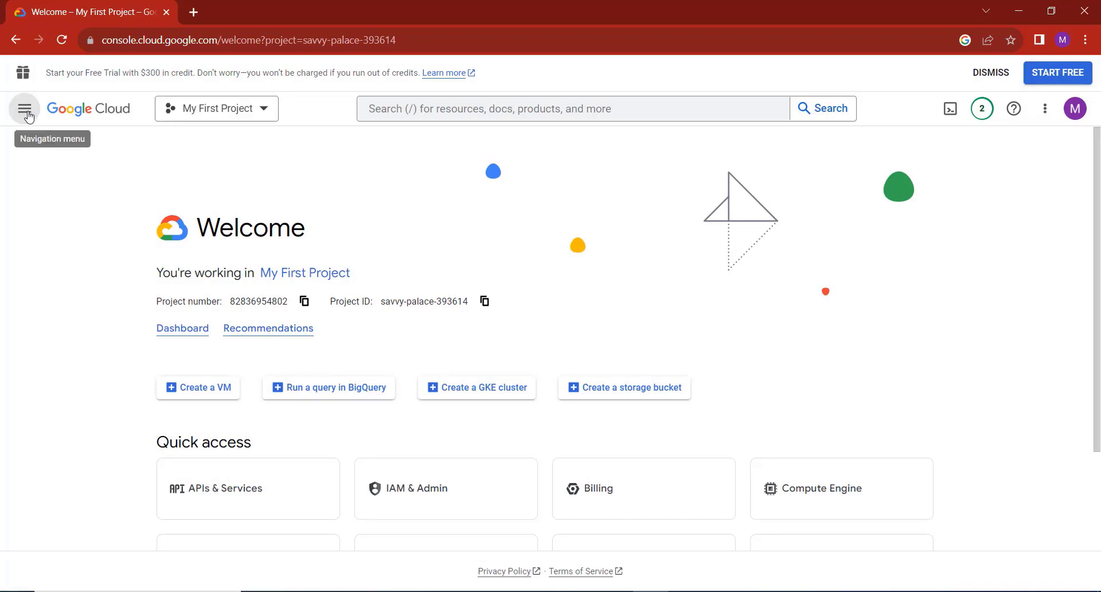
Open the API Library for My First Project, then reopen the navigation menu at APIs & Services.
click(25, 110)
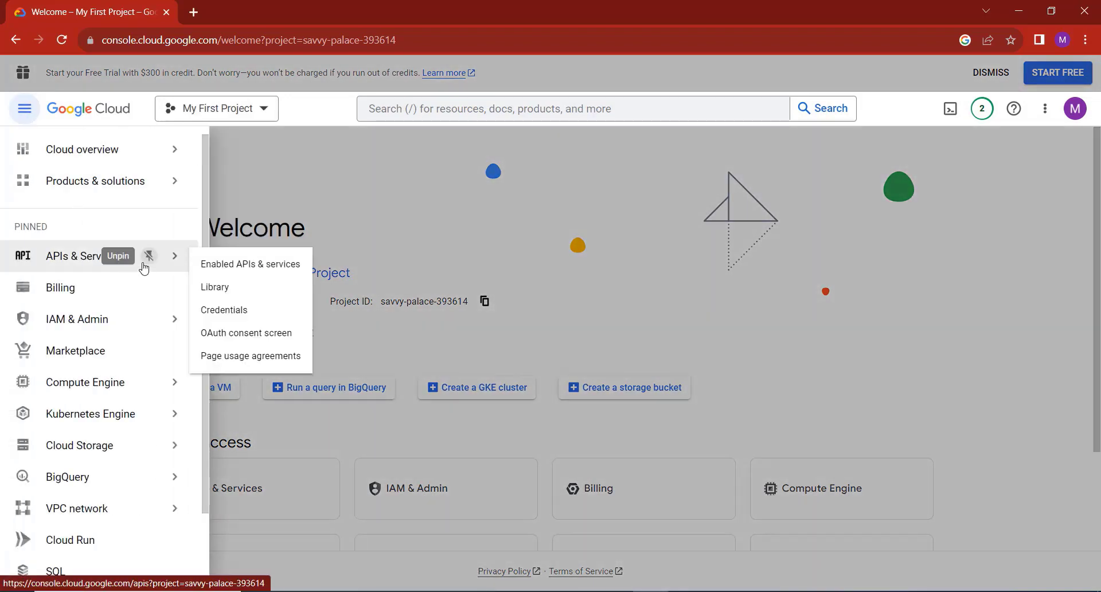
click(215, 287)
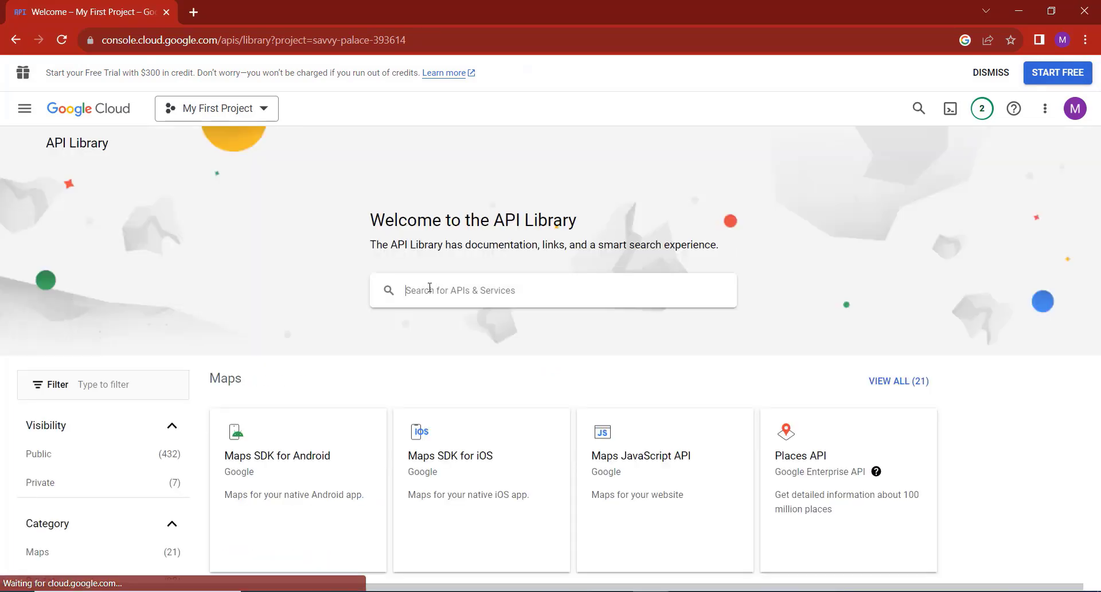
scroll(149, 411, down, 1)
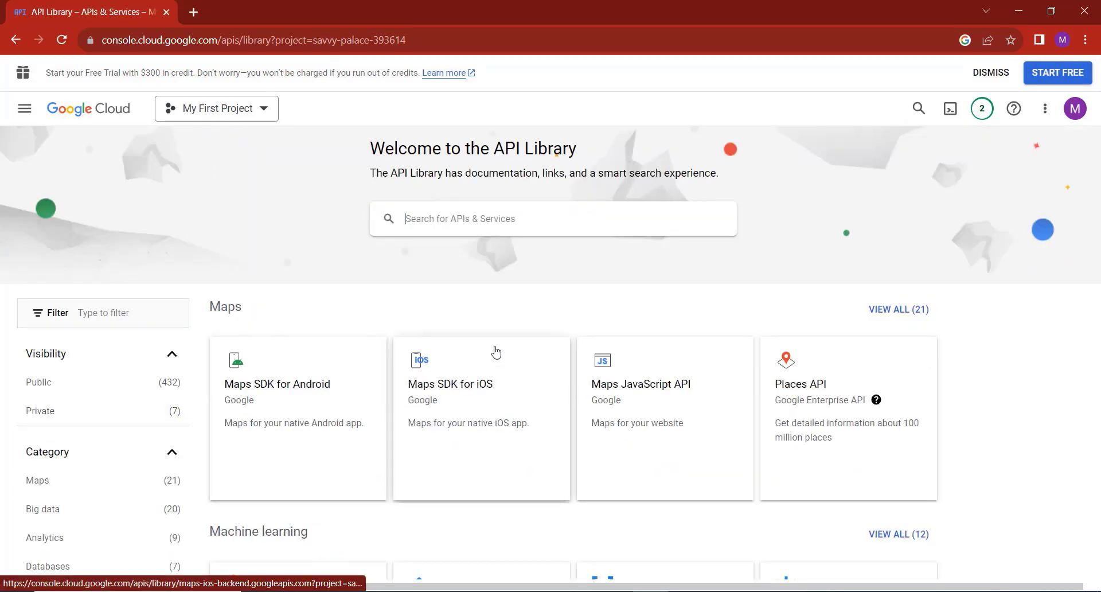
click(528, 223)
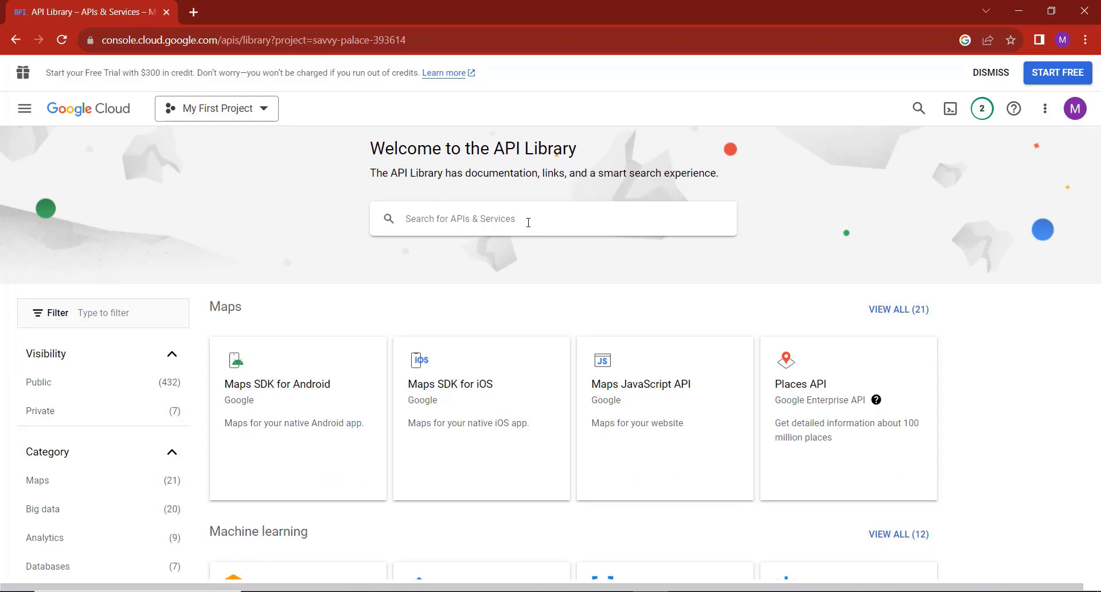
click(24, 113)
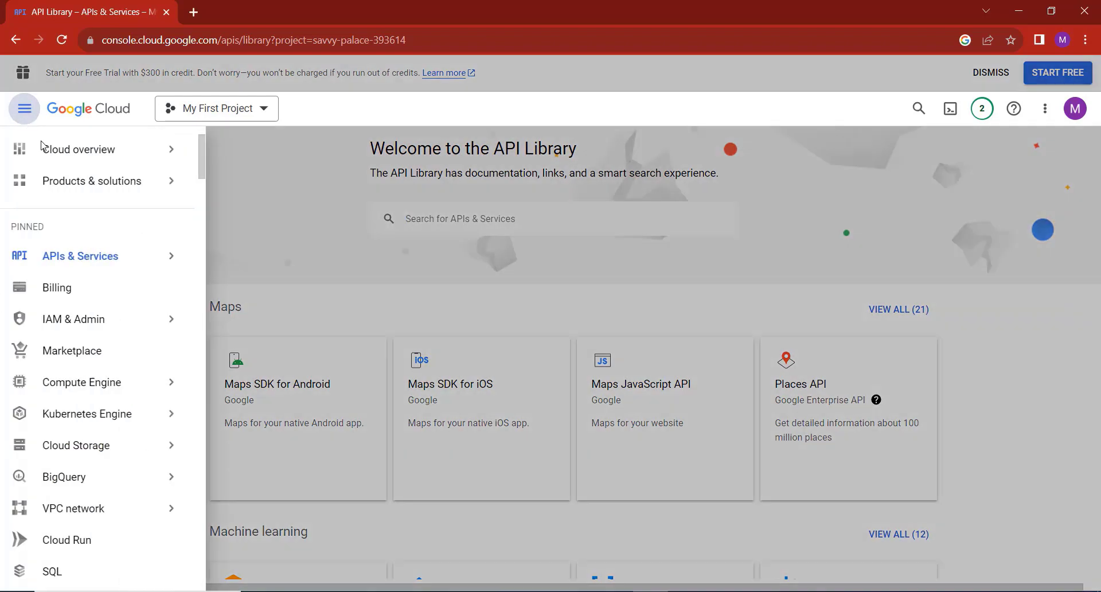
mouse_move(154, 270)
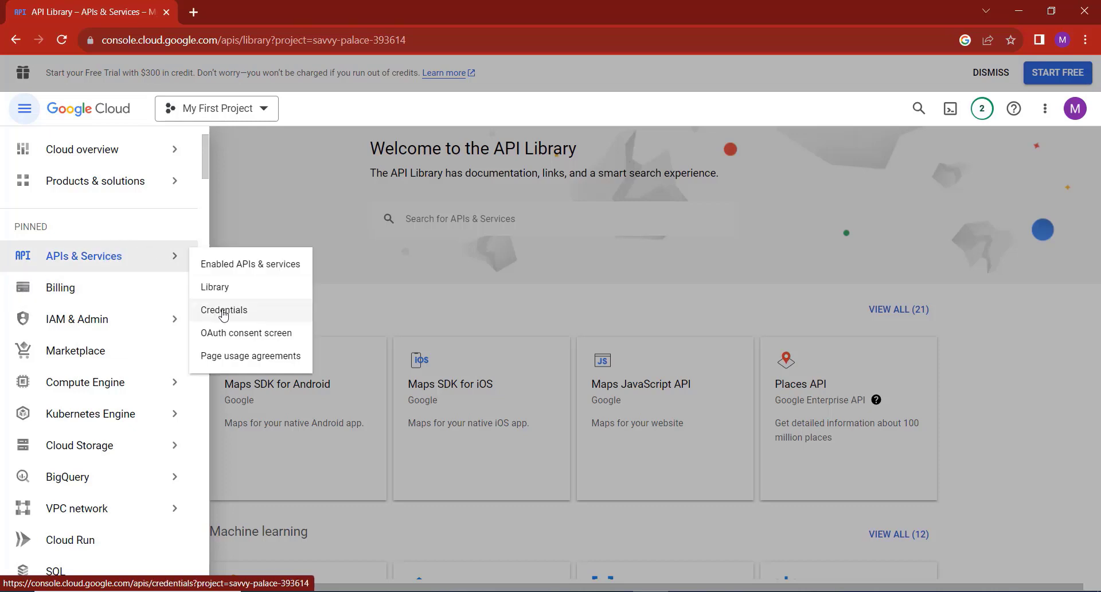
Open the OAuth consent screen and choose the External user type.
click(264, 339)
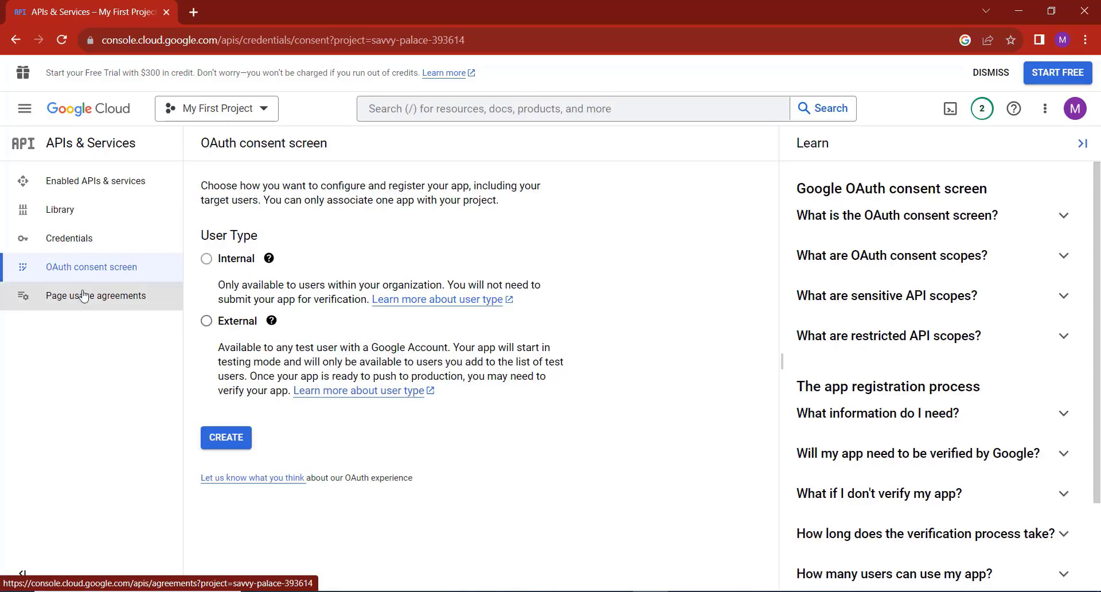
click(208, 323)
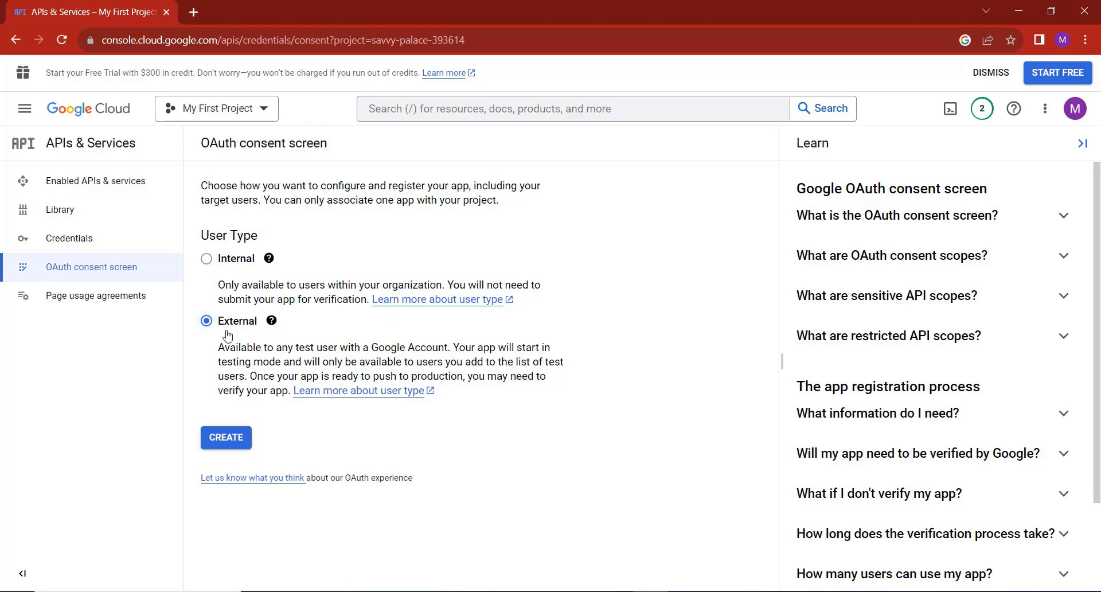
click(235, 448)
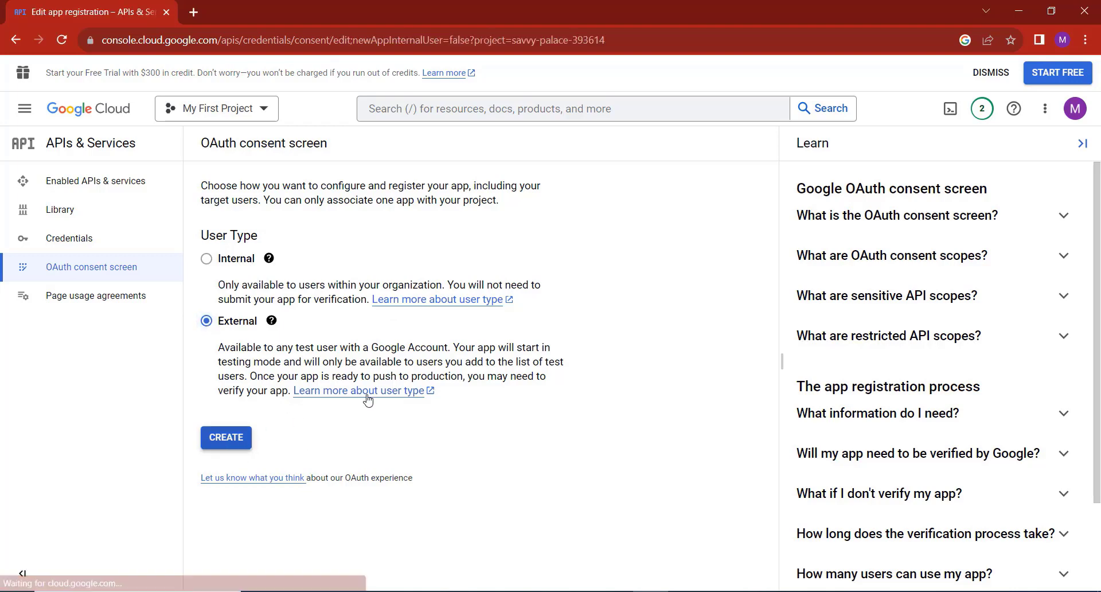
Enter app name EmailSend, with the account address as support and developer contact email.
click(323, 316)
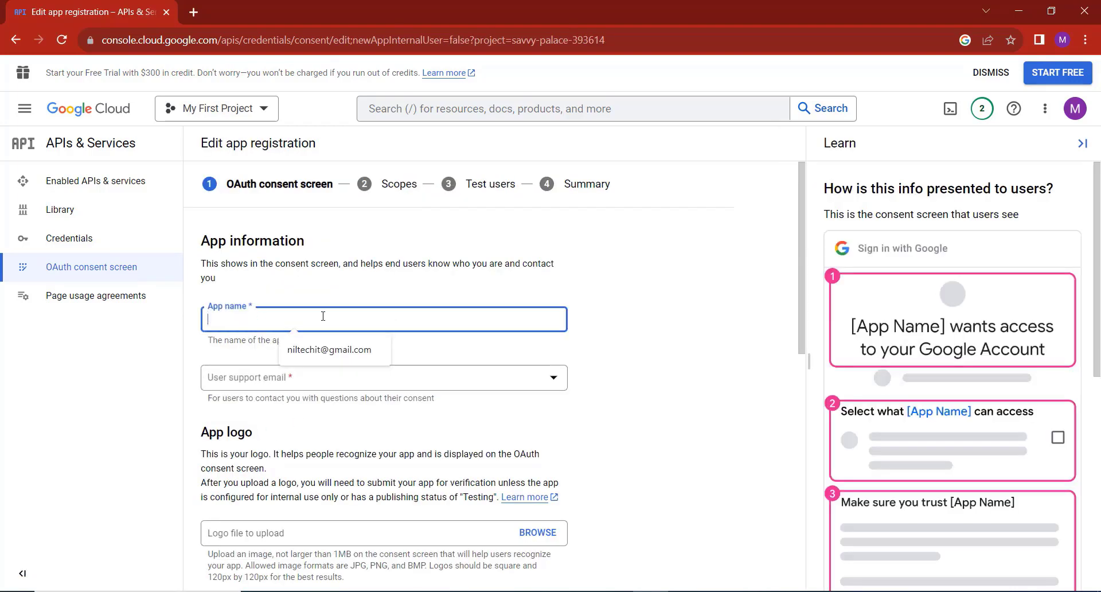
text(EmailSend)
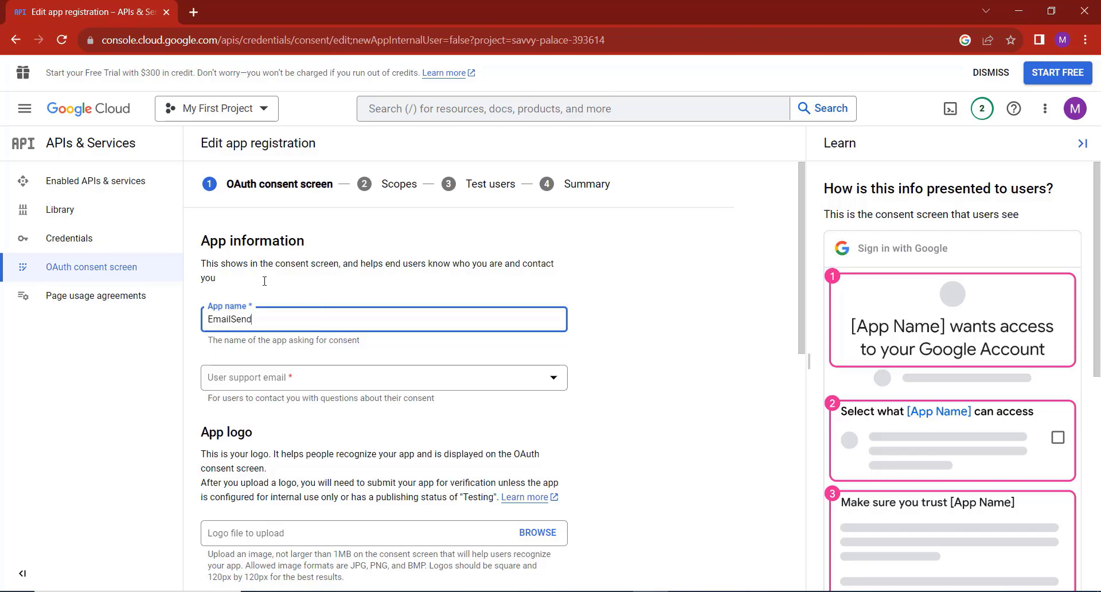
click(413, 377)
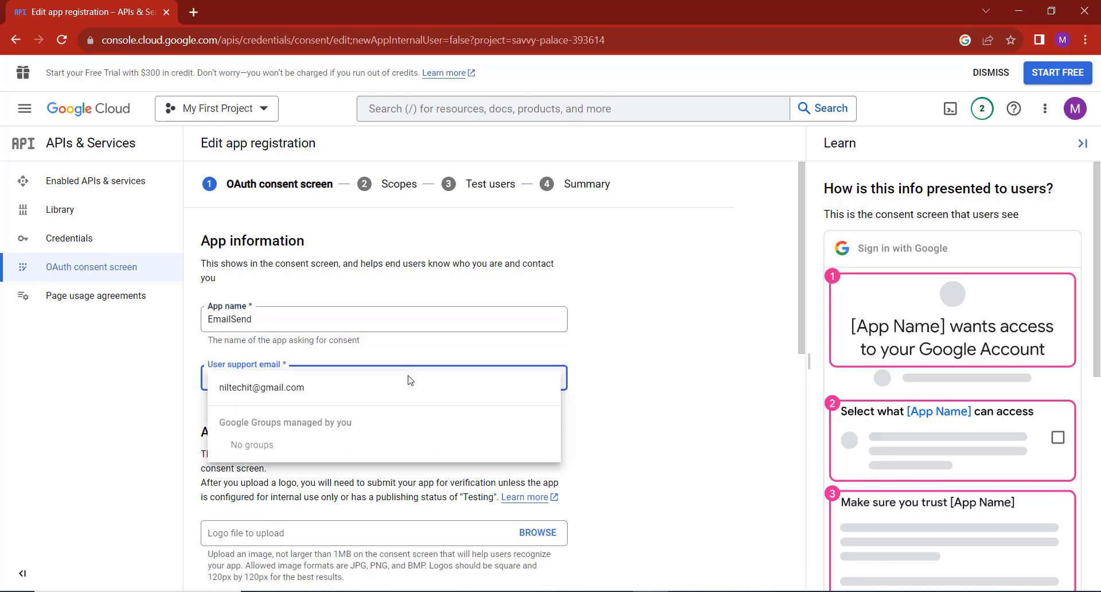
click(362, 395)
scroll(393, 388, down, 5)
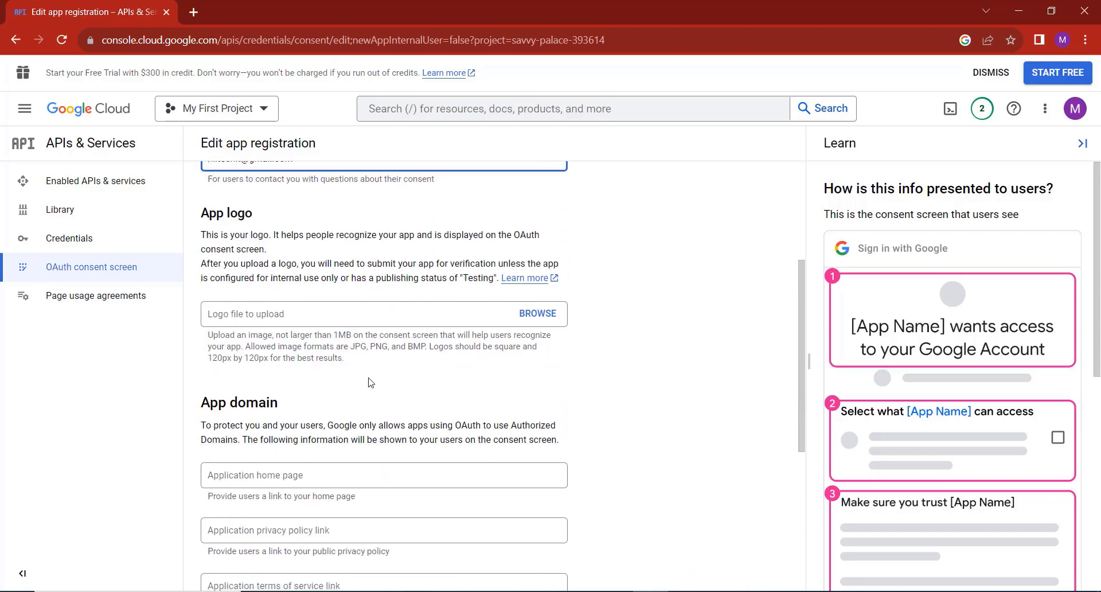
scroll(497, 261, down, 4)
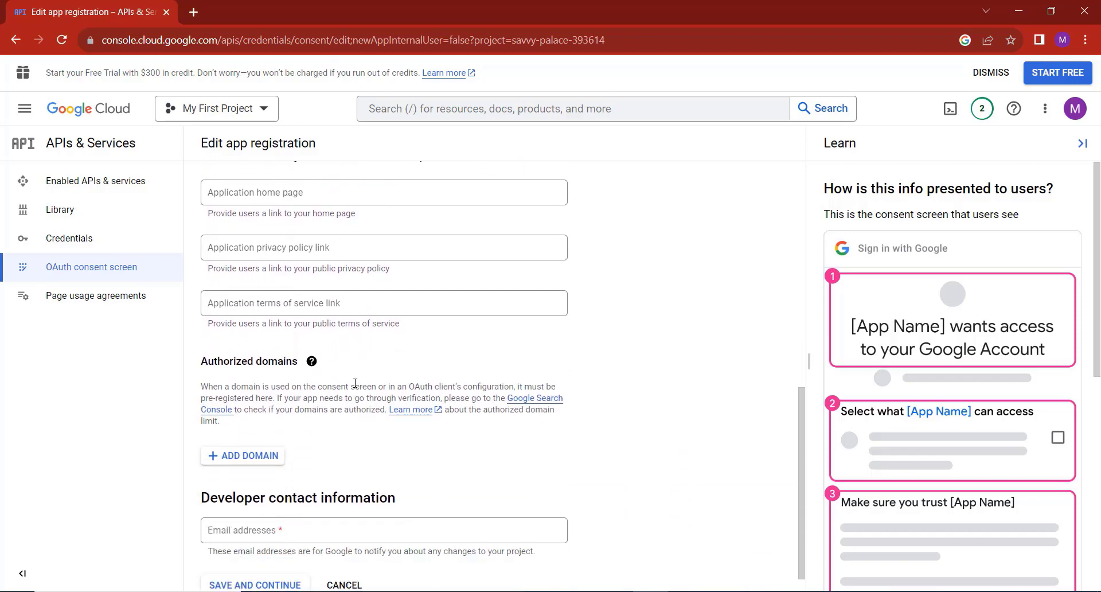
click(322, 504)
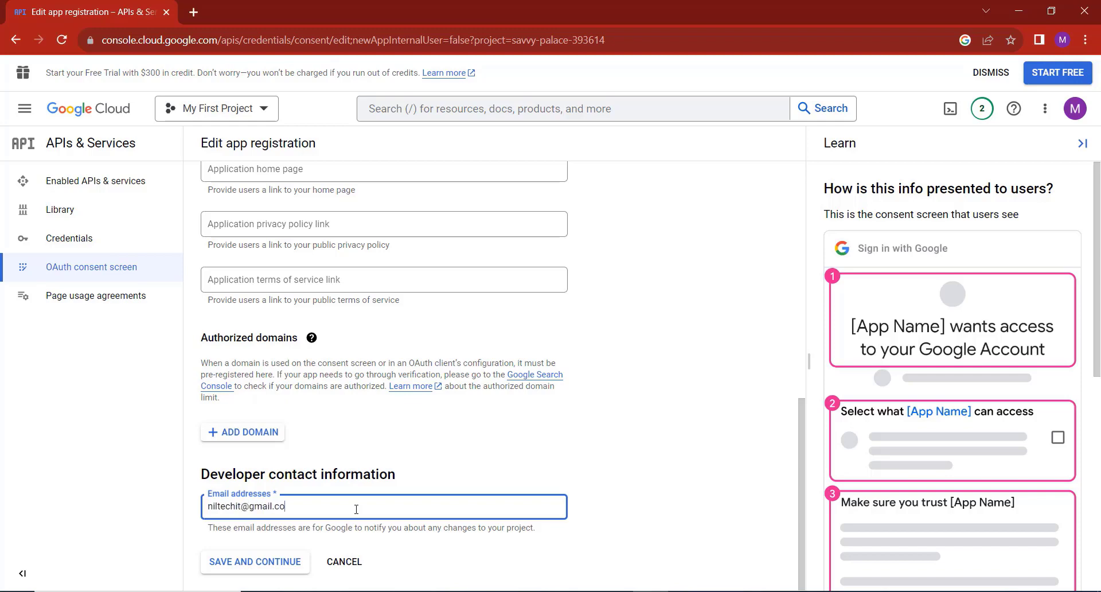
click(279, 565)
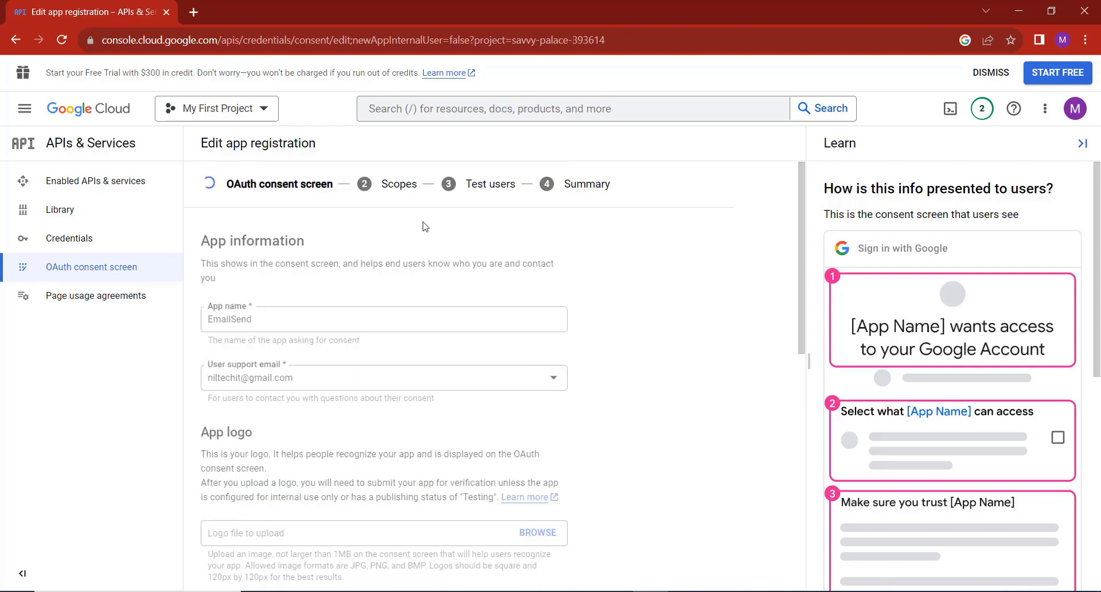
Save through the Scopes and Test users steps and go back to the dashboard.
scroll(394, 263, down, 4)
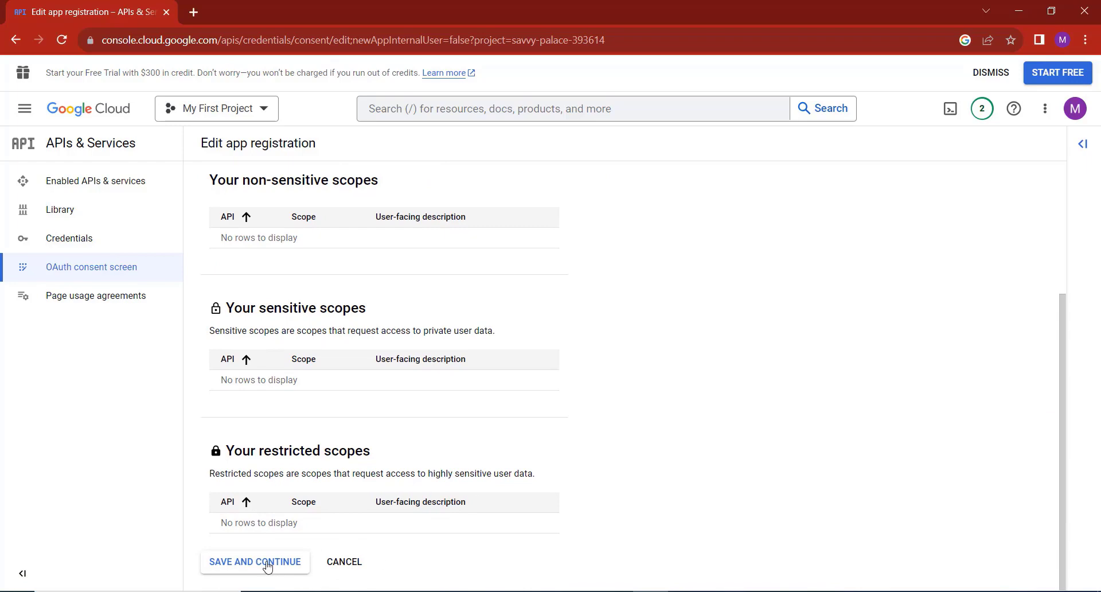
click(268, 565)
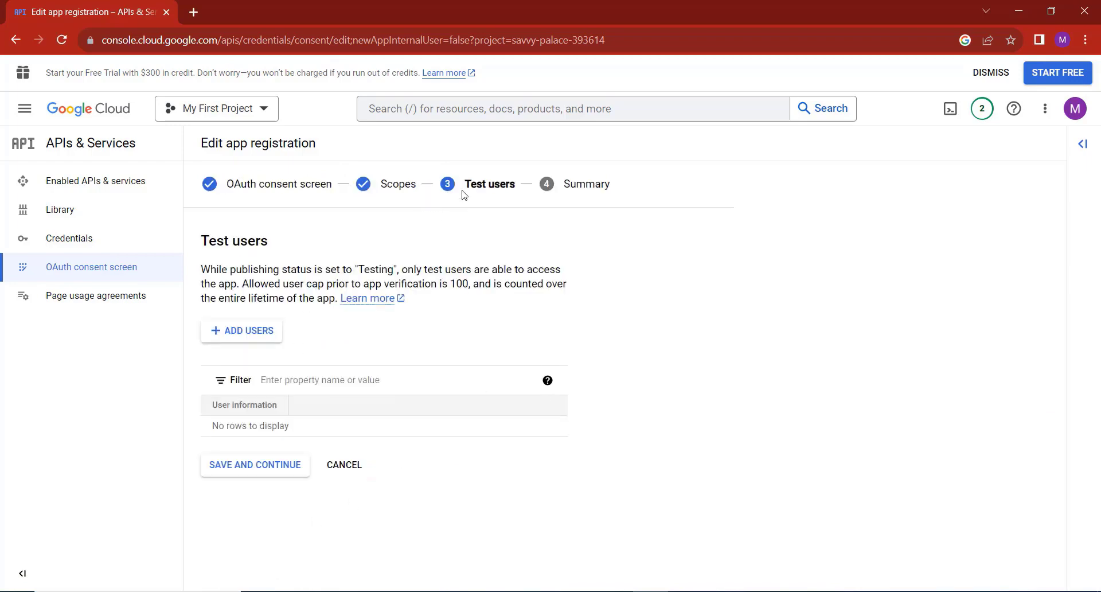
click(268, 469)
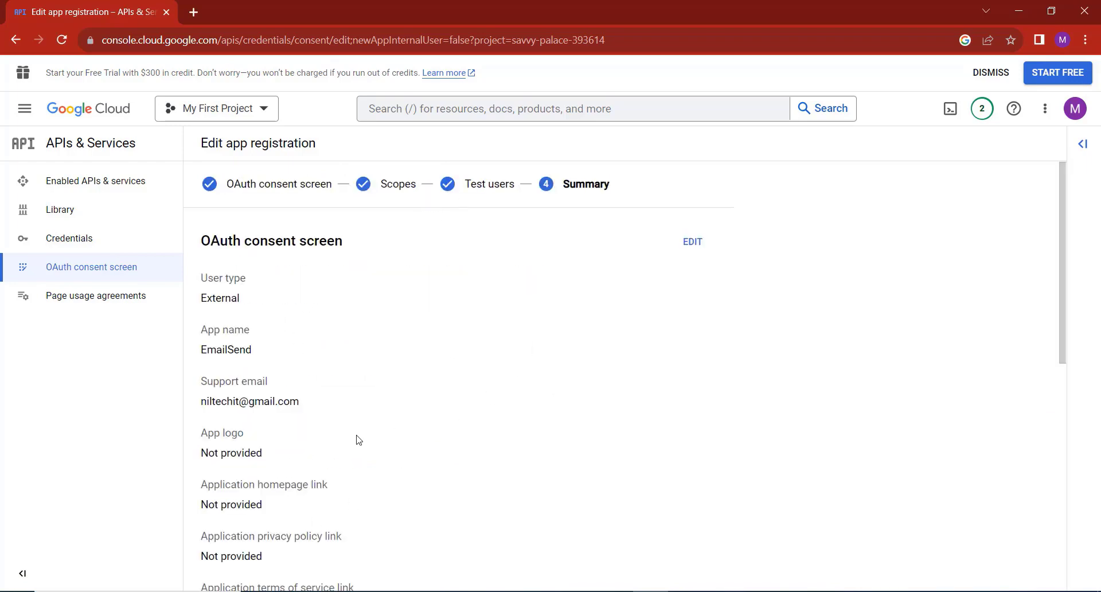
scroll(359, 440, down, 8)
click(265, 568)
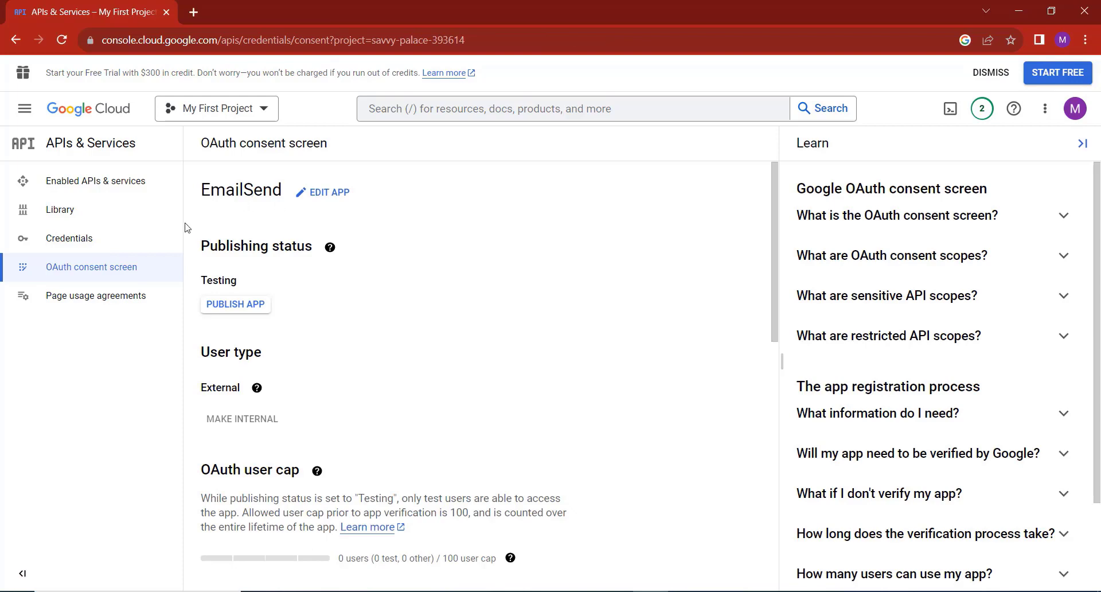
Search the API Library for 'gmail' and enable the Gmail API.
click(70, 222)
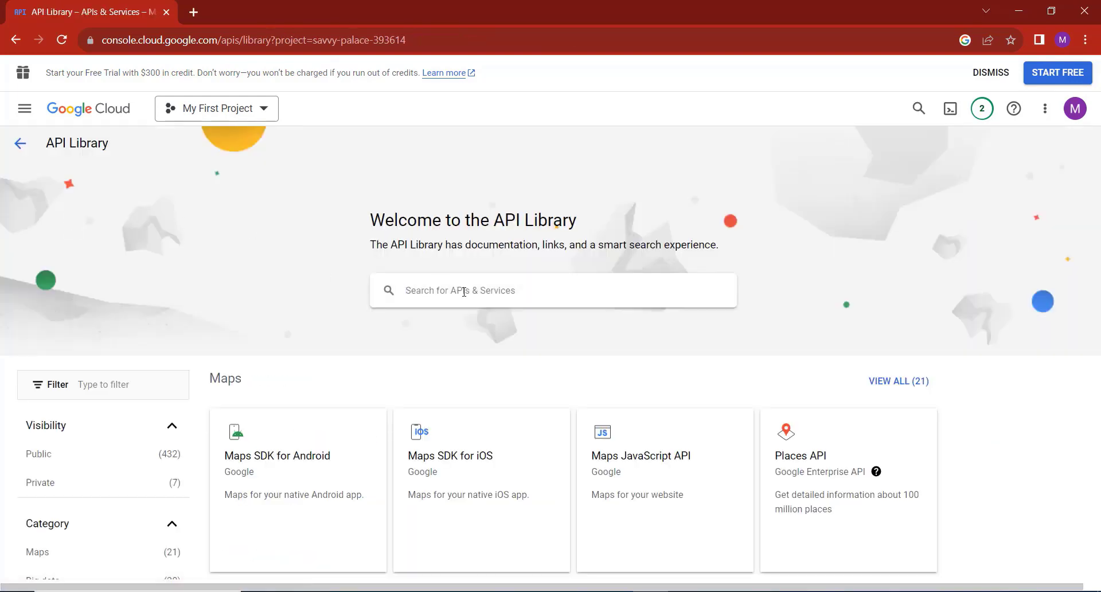
text(gmail)
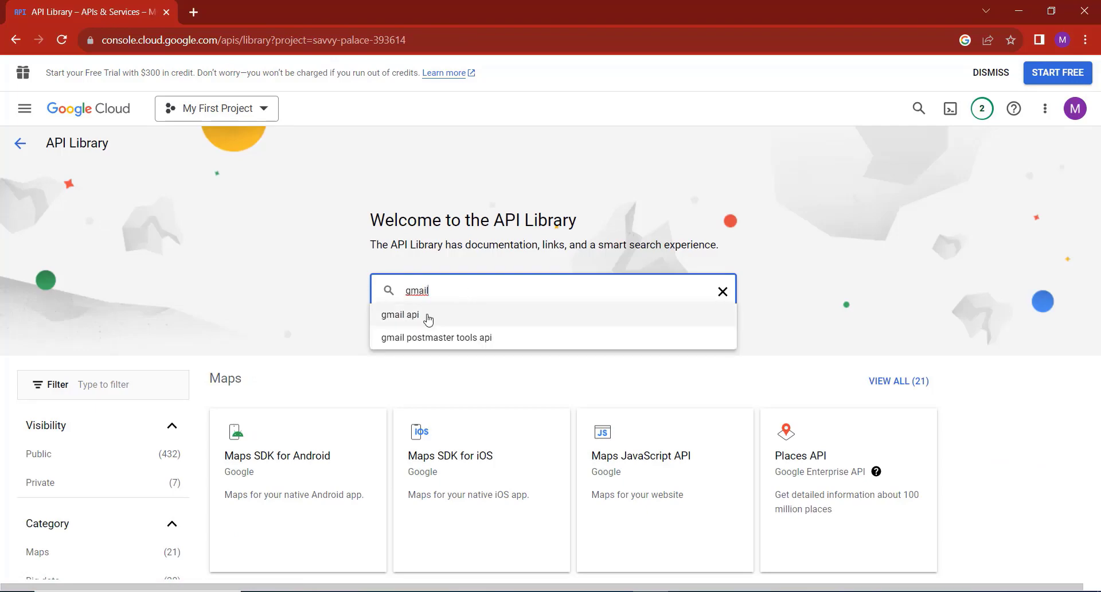
click(429, 316)
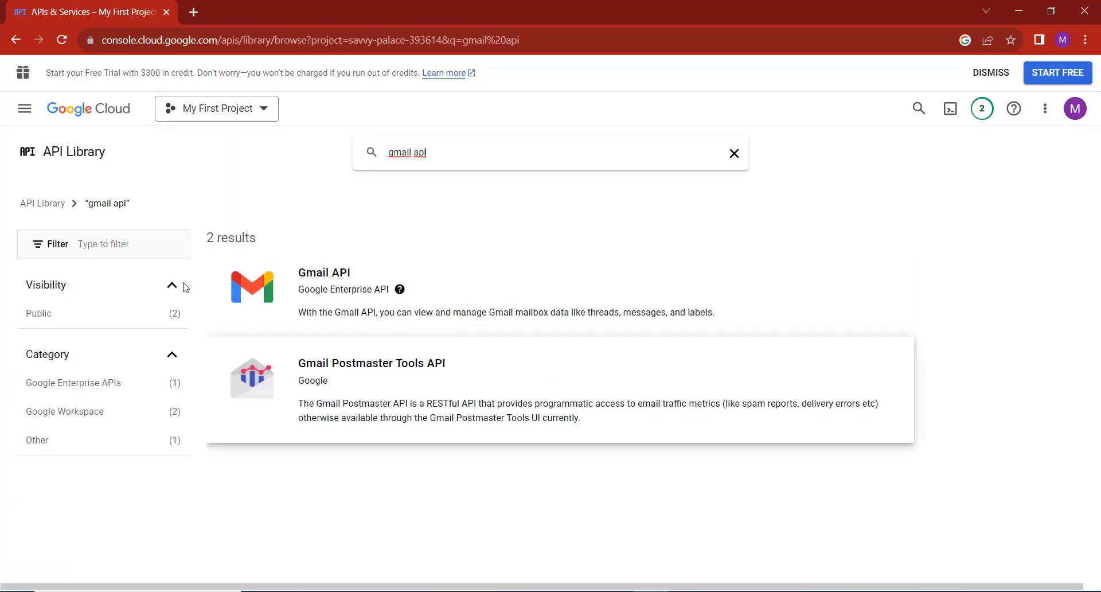
click(322, 285)
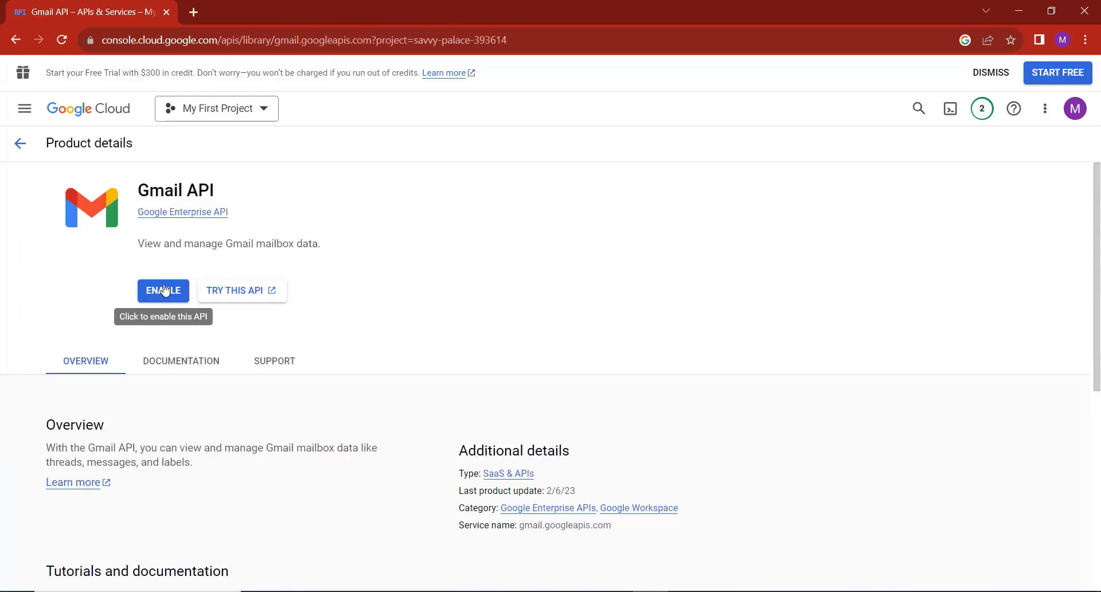
click(164, 290)
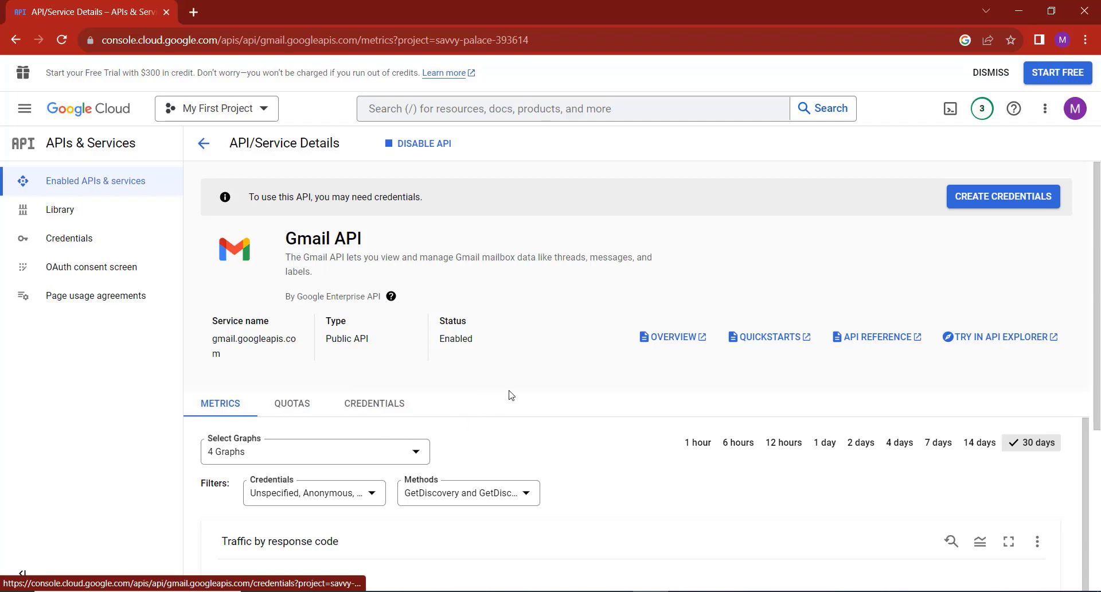
scroll(603, 379, down, 10)
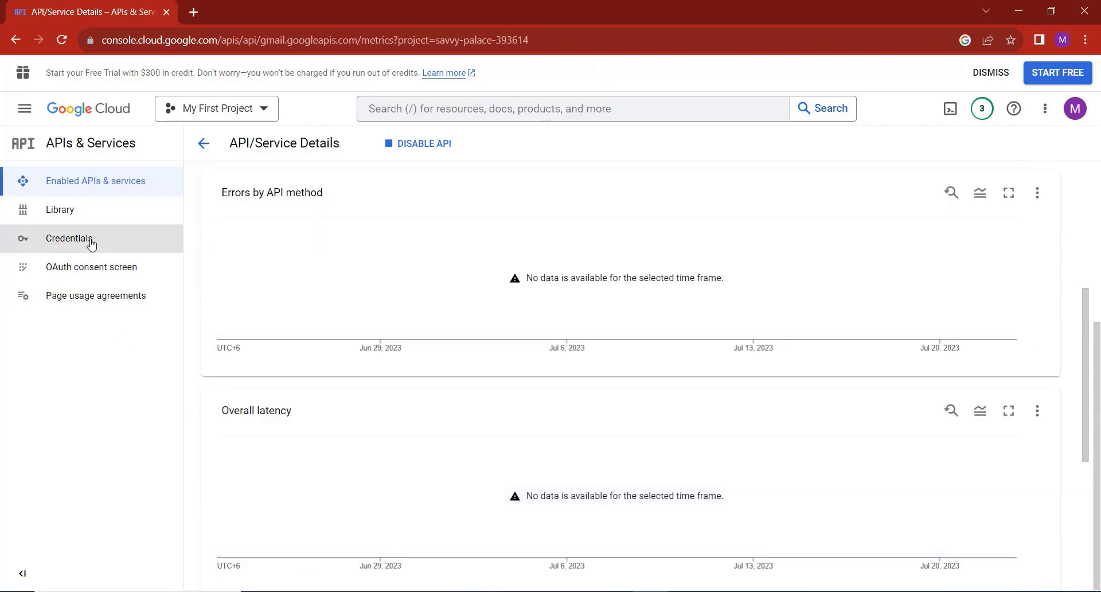
scroll(88, 248, up, 5)
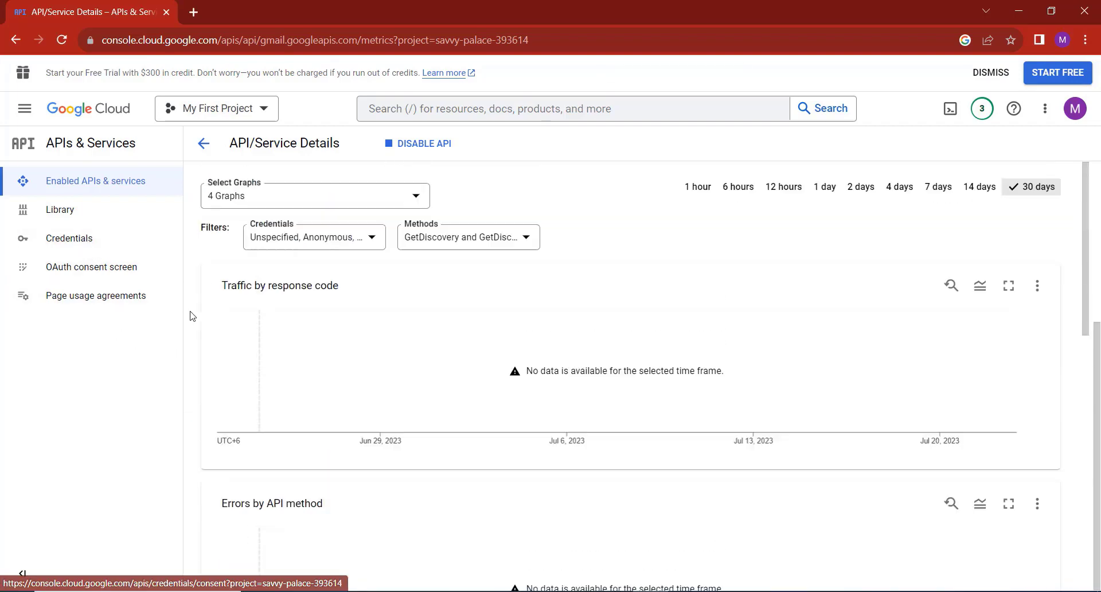
Create a Desktop app OAuth client ID named Desktop client 1 under Credentials.
click(82, 246)
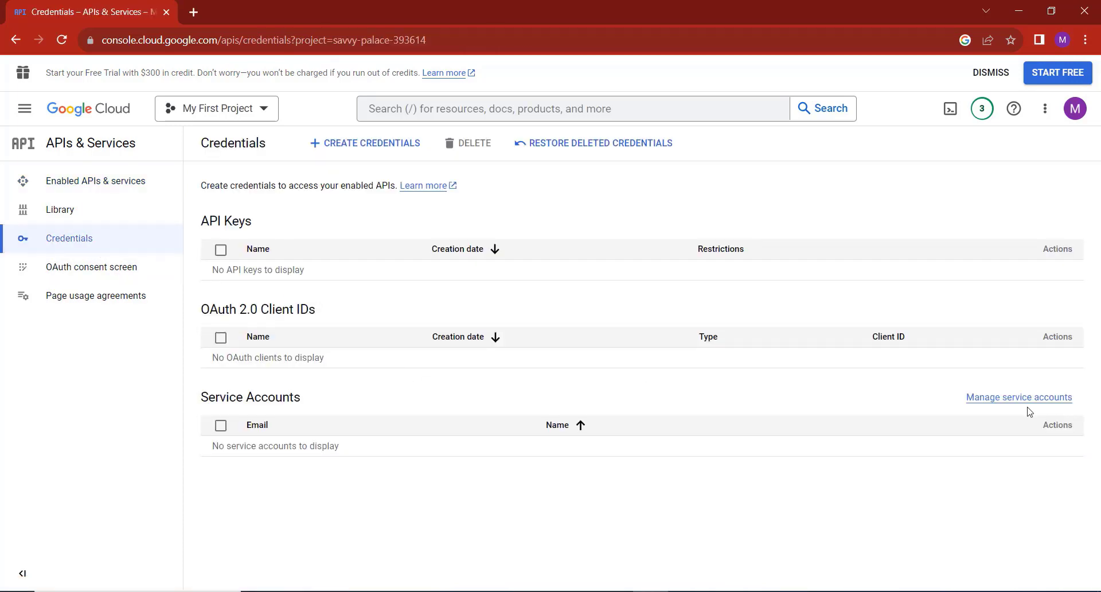
click(370, 151)
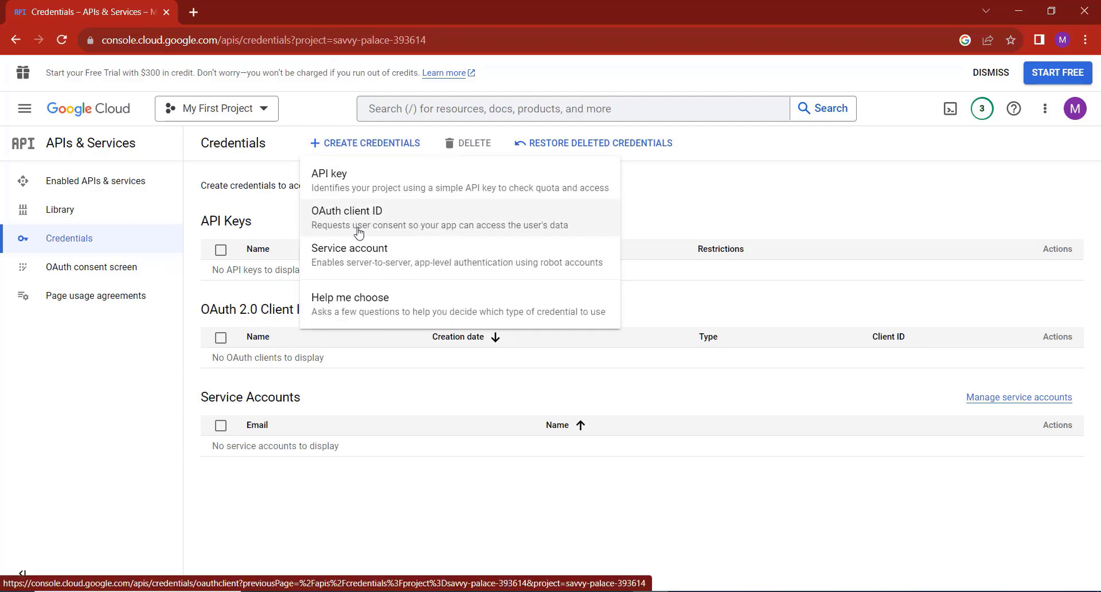
click(361, 228)
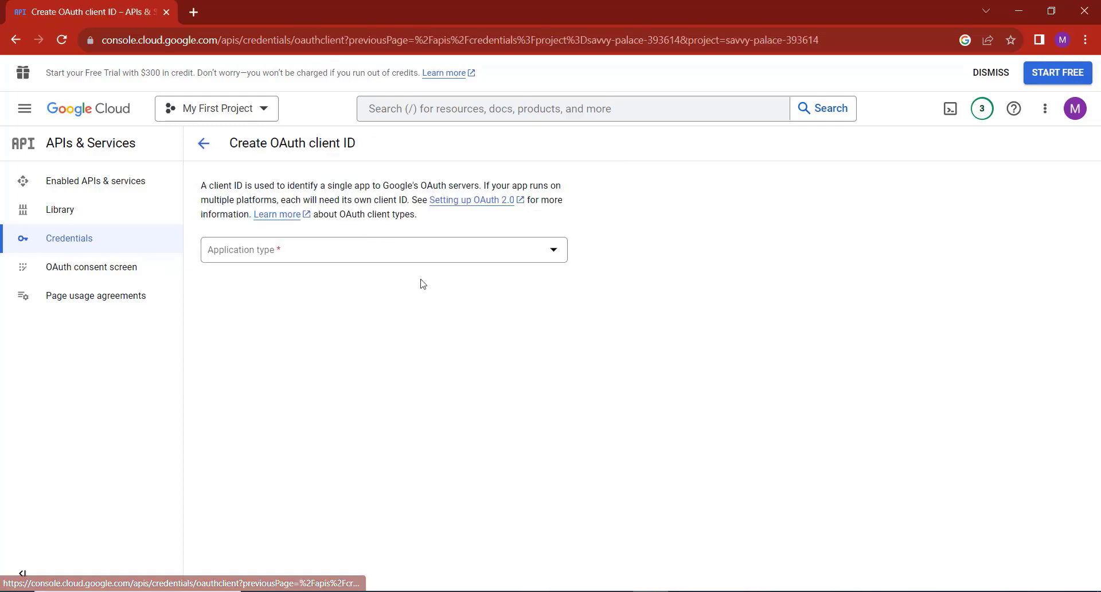
click(332, 259)
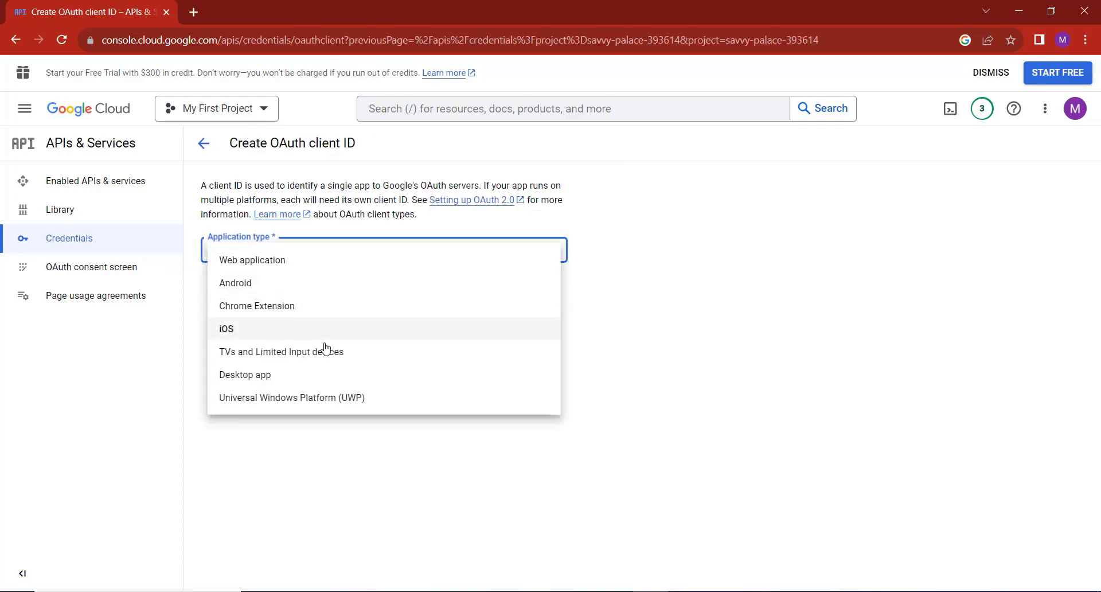
click(275, 382)
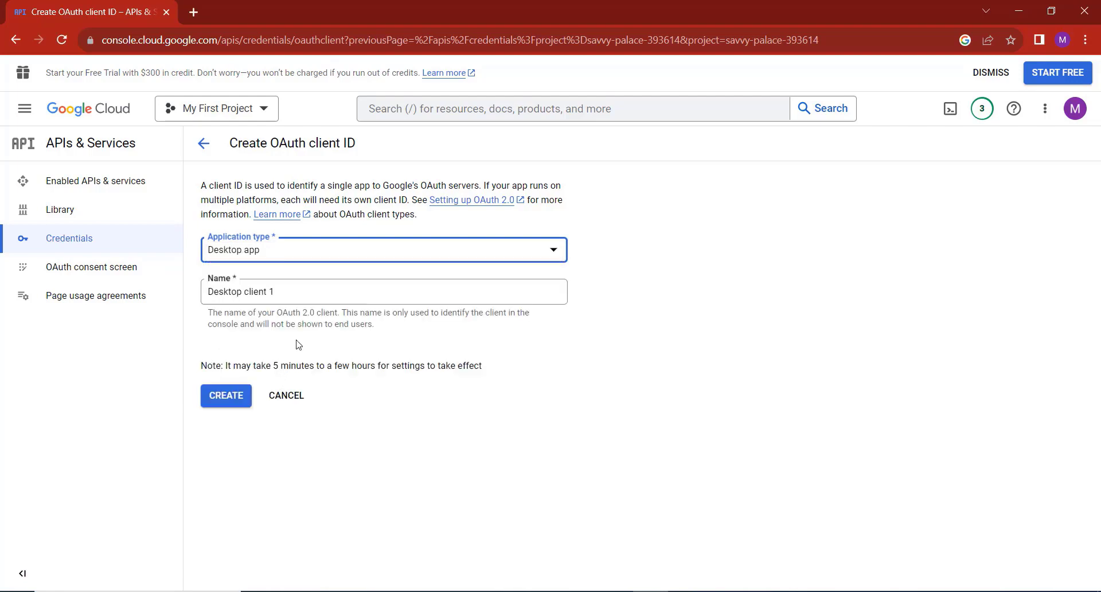
click(224, 396)
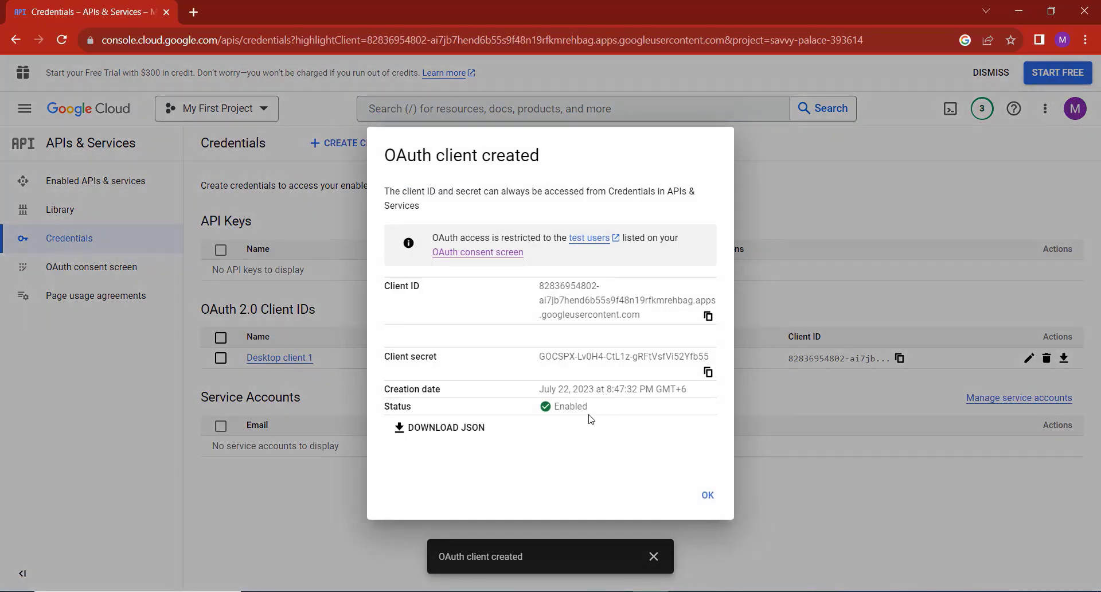
Download the new client's secret as a JSON file and dismiss the confirmation.
click(409, 432)
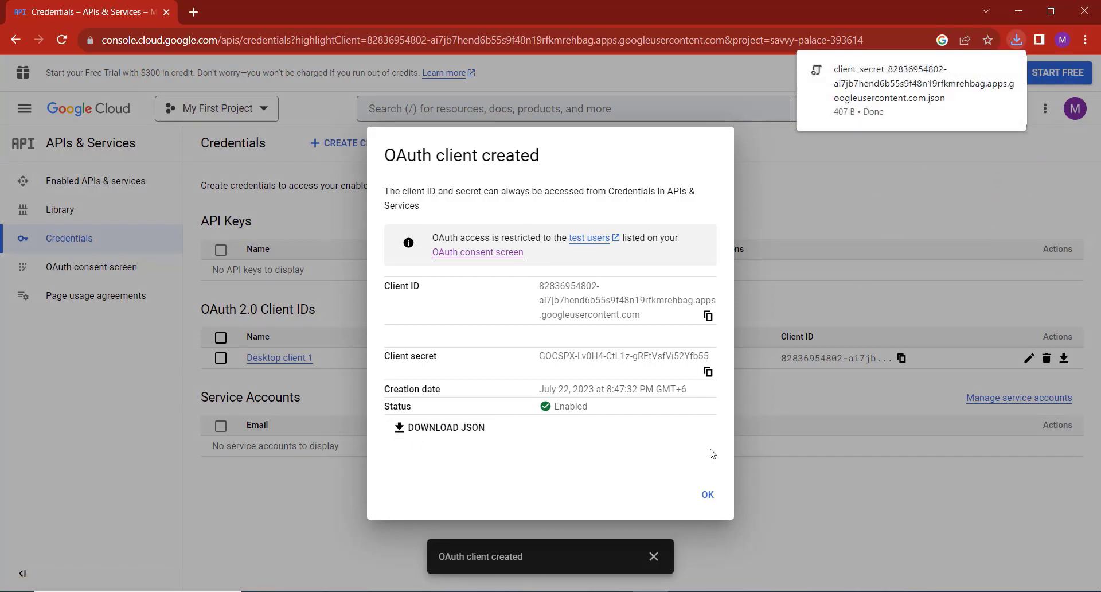
click(708, 495)
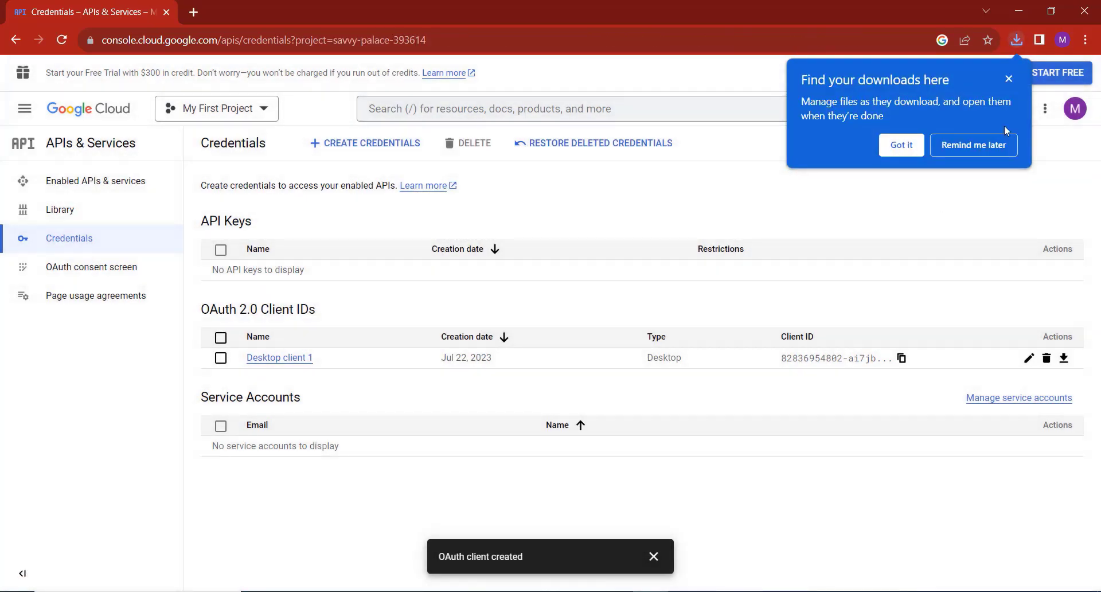
click(1008, 79)
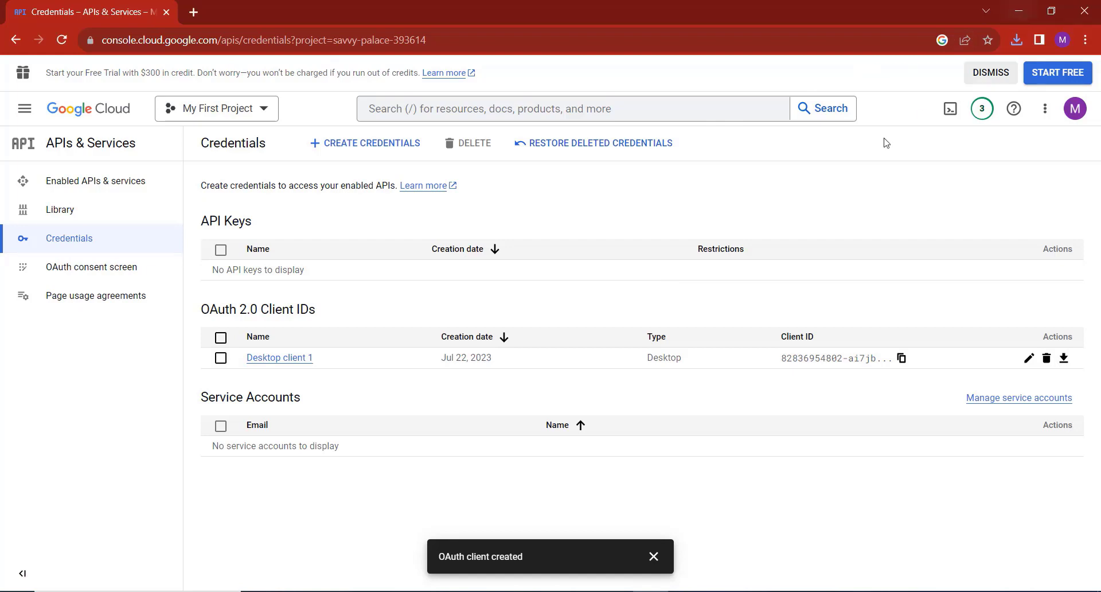
Minimize Chrome and the UsingApiMainForm sender window to reveal the desktop.
click(1021, 13)
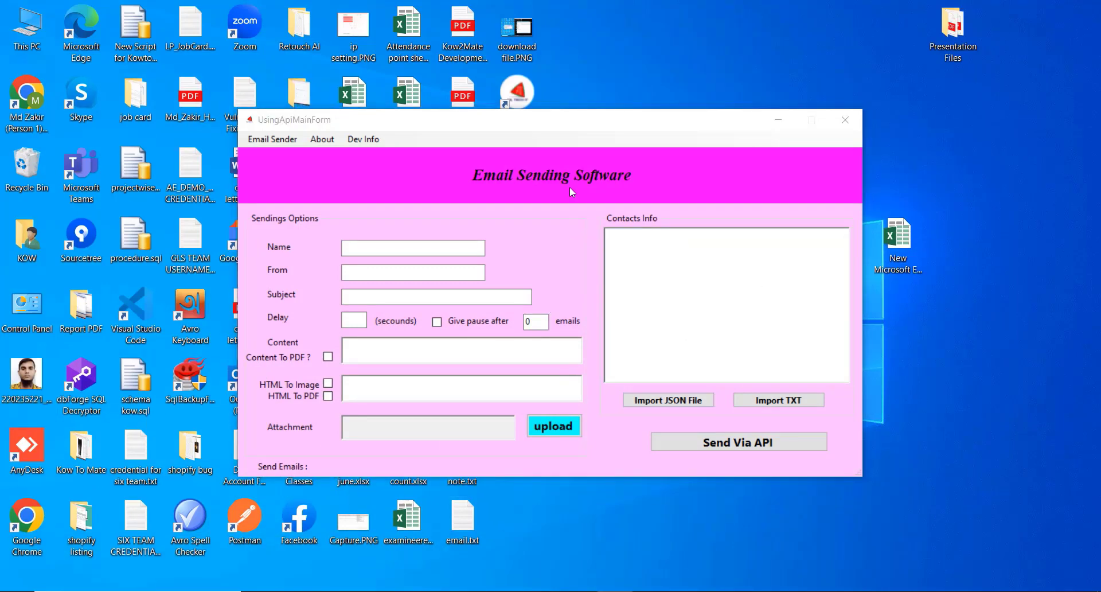
click(778, 120)
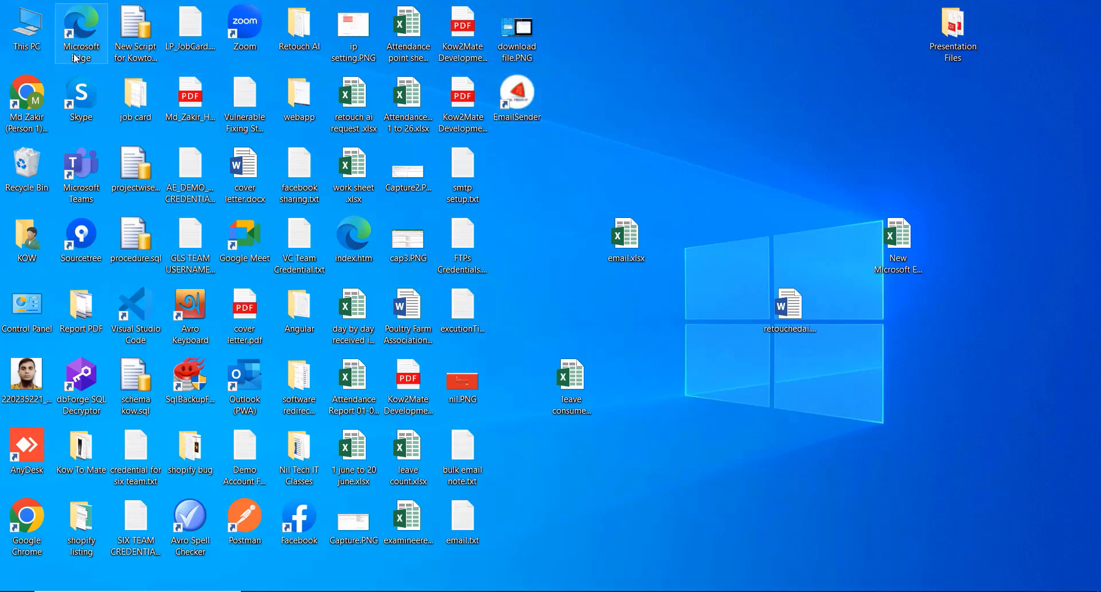
Browse from This PC to C:\Program Files (x86)\Default Company Name\EmailSender.
double_click(23, 42)
double_click(305, 253)
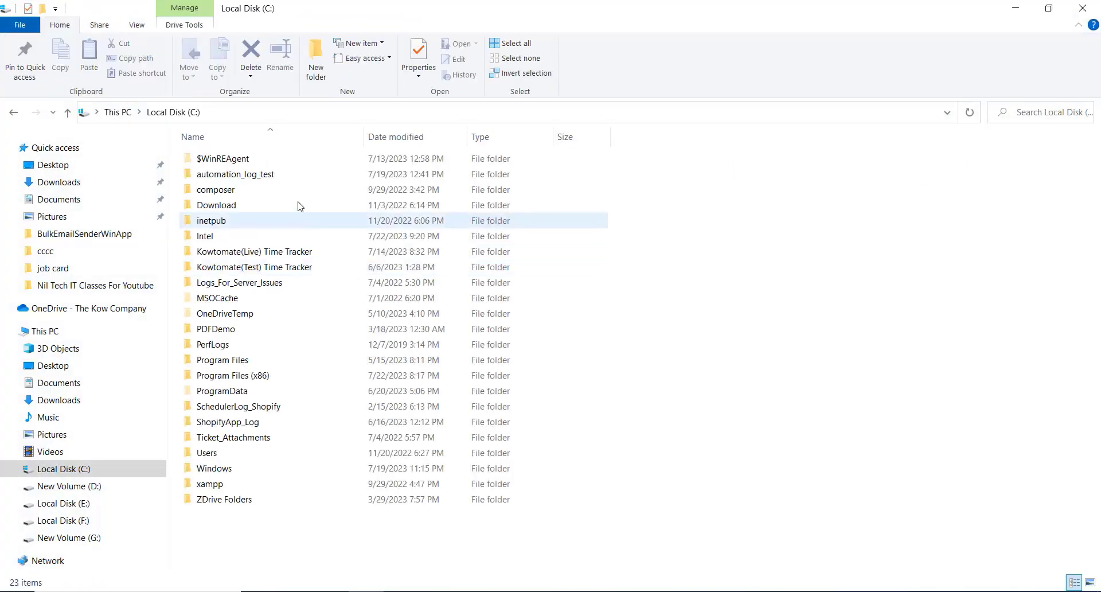
click(253, 375)
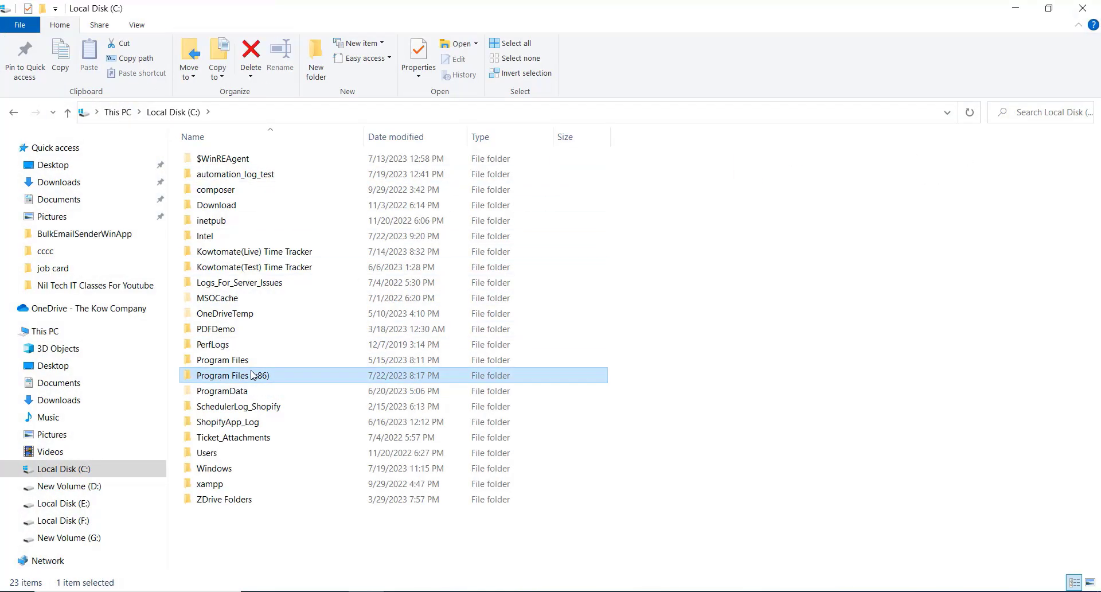
double_click(252, 375)
double_click(239, 220)
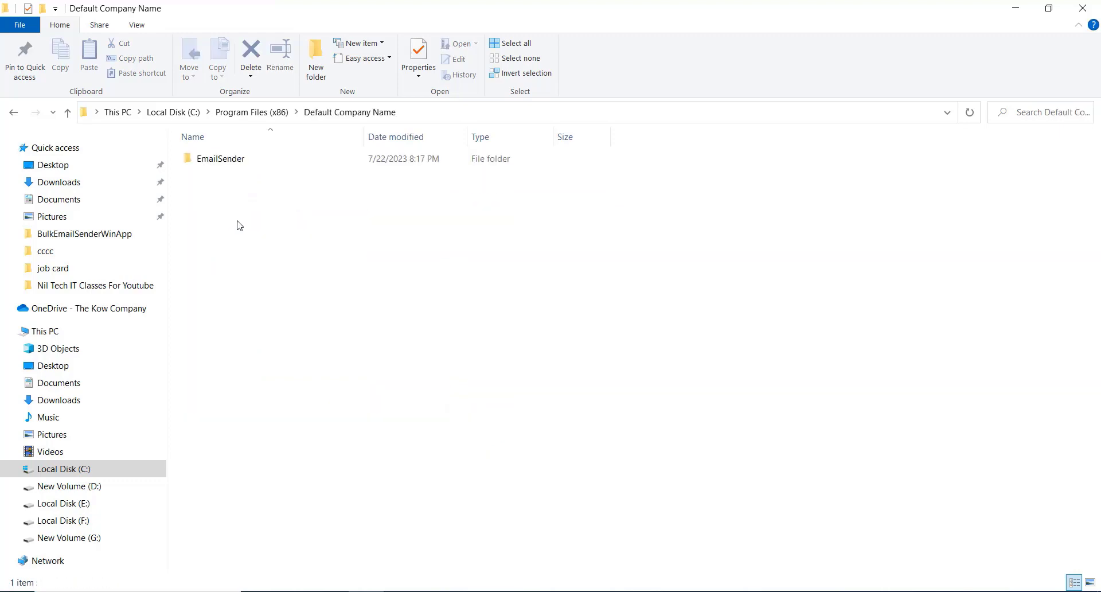
double_click(247, 162)
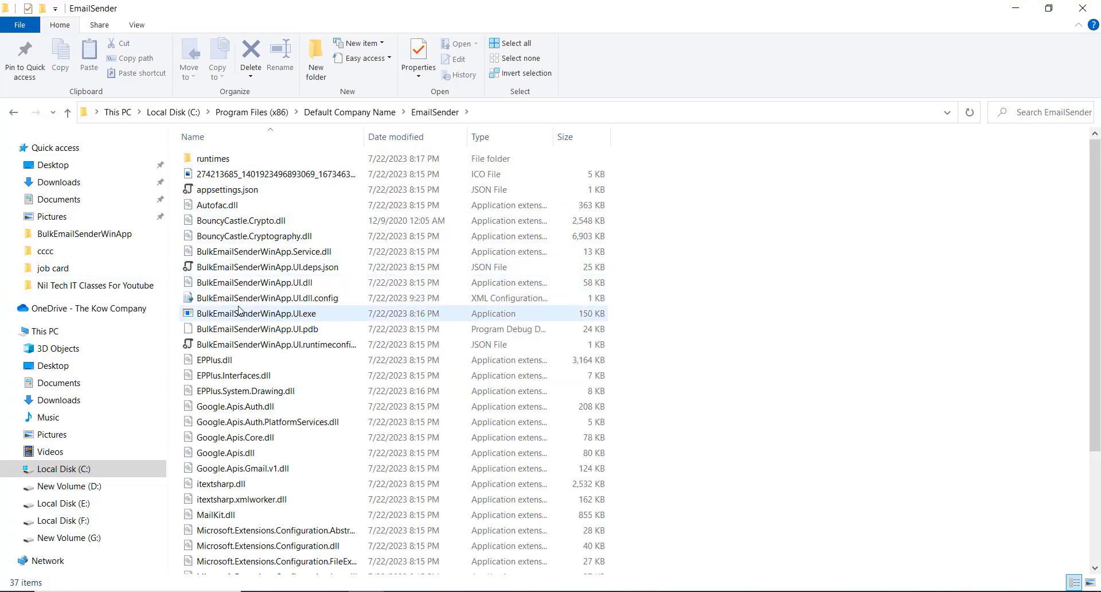
Open BulkEmailSenderWinApp.UI.dll.config in Notepad++ from its context menu.
click(331, 302)
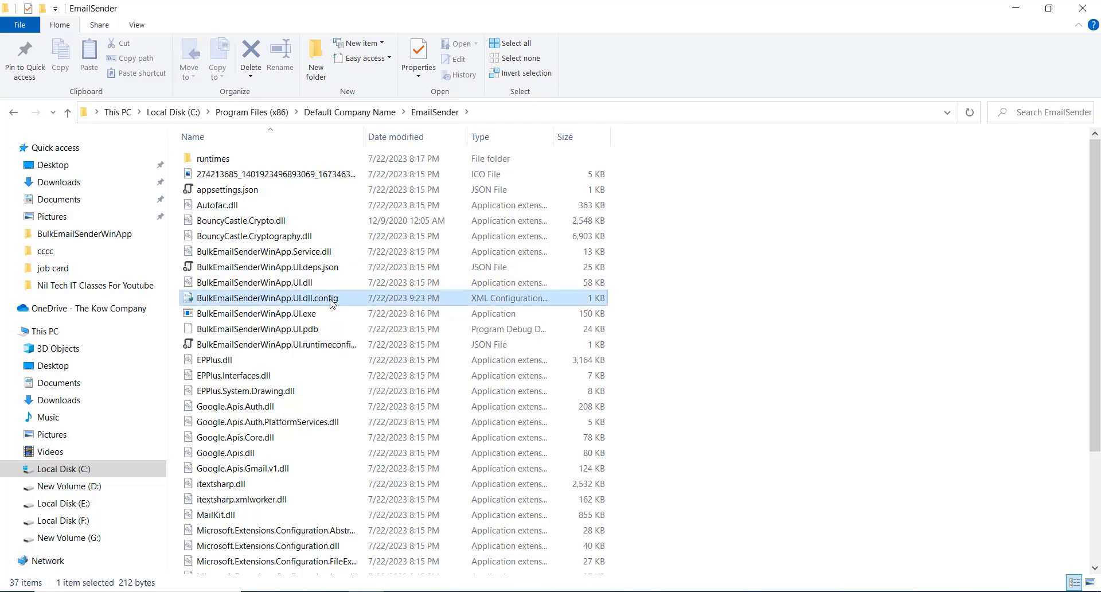
right_click(331, 303)
click(379, 258)
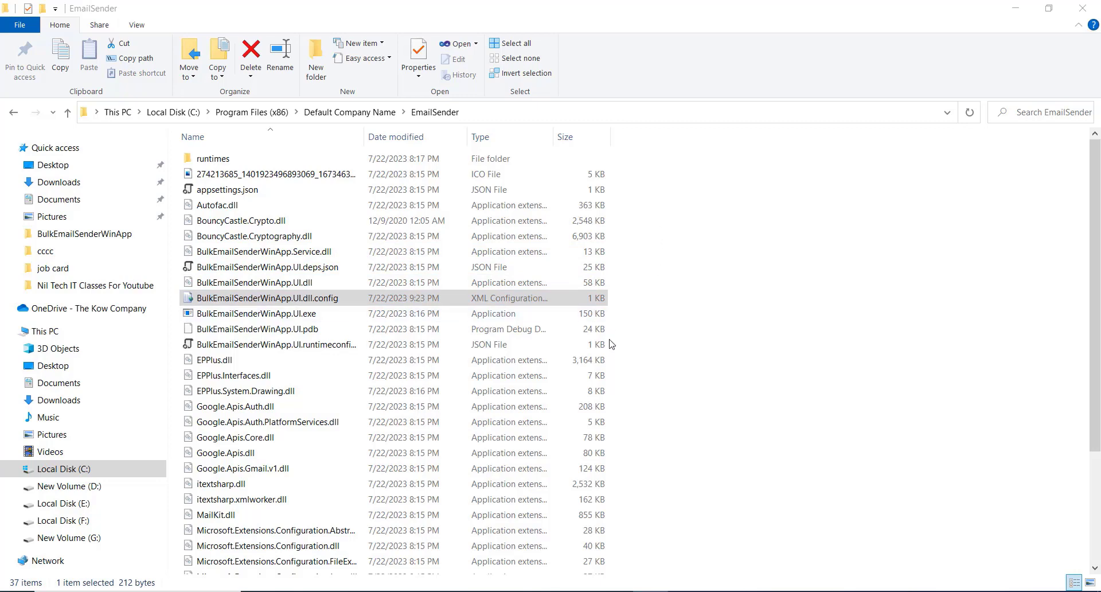
Select the appName line reading EmailSenderApp on line 5 of the config in Notepad++.
key(alt+Tab)
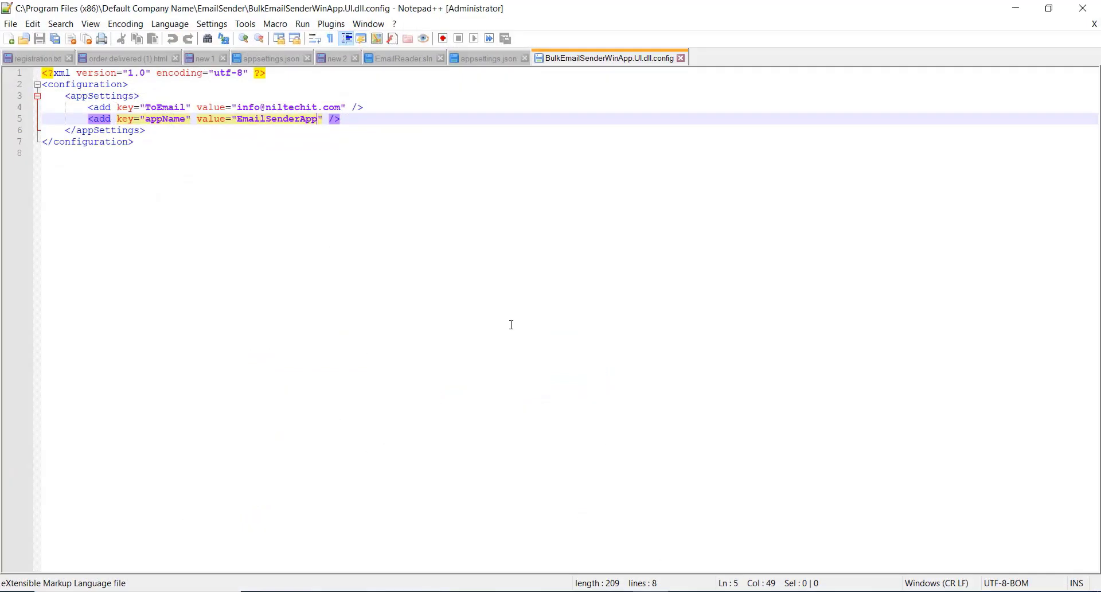
click(391, 176)
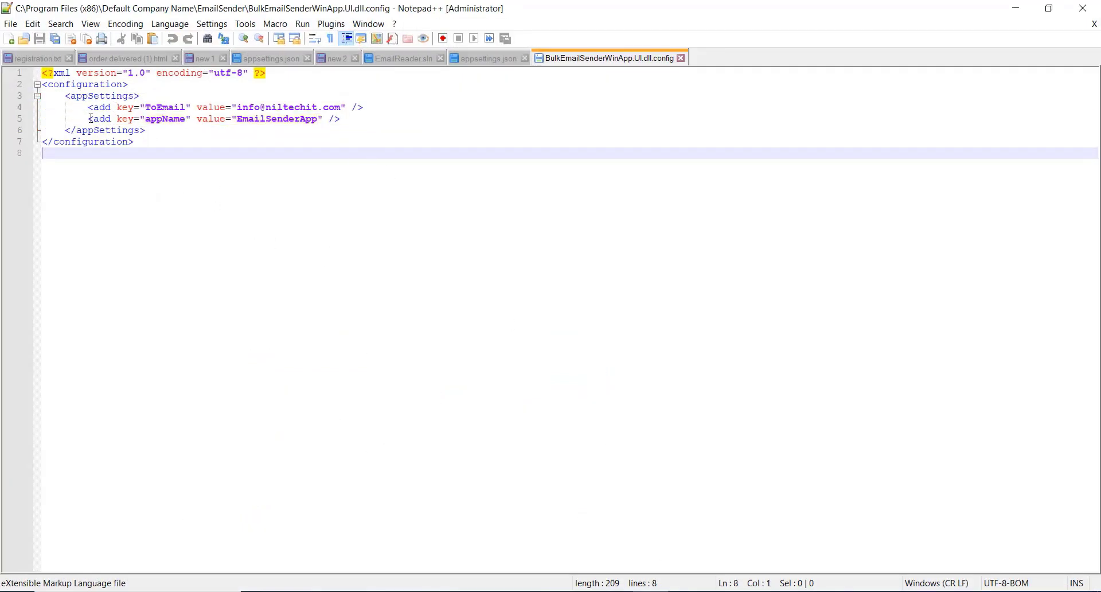
drag(91, 118, 349, 117)
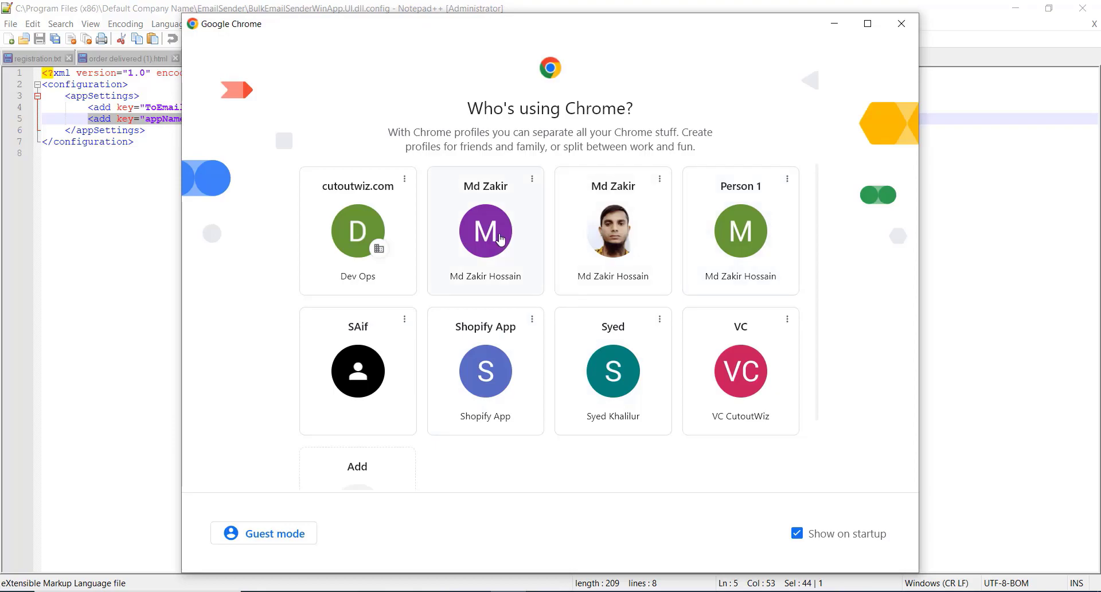
Open Chrome under a profile and search for 'google cloud console' to open the console.
click(486, 238)
click(394, 39)
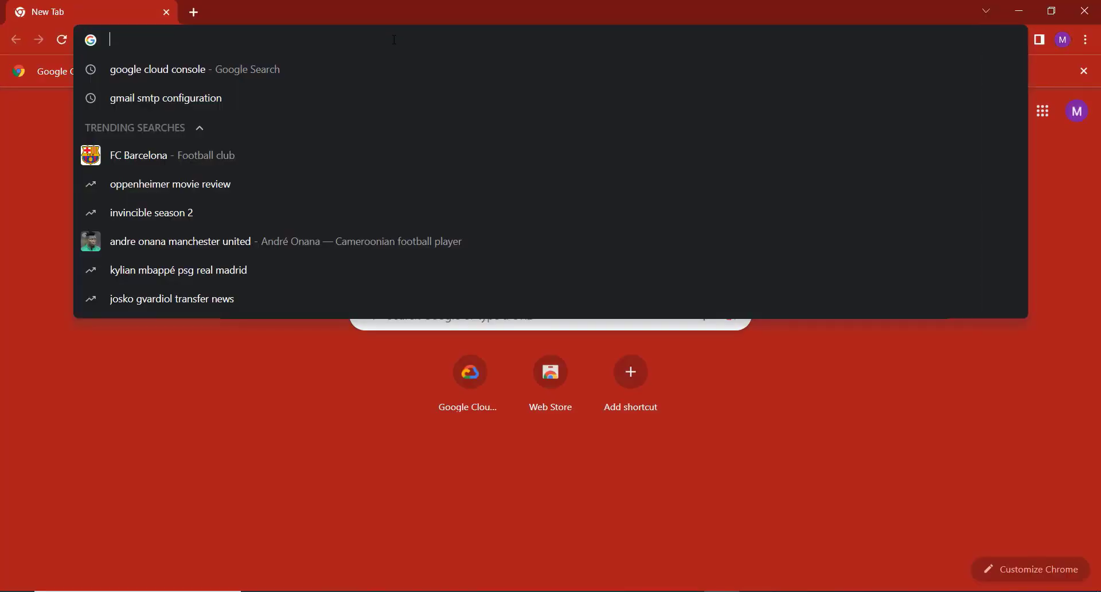
click(218, 70)
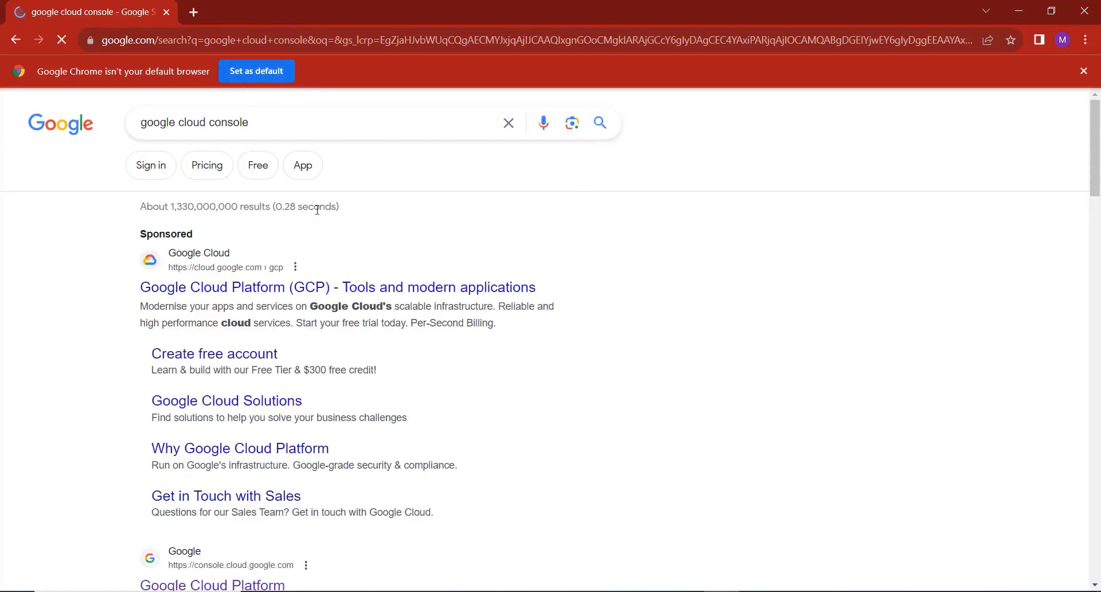
scroll(235, 387, down, 2)
click(241, 446)
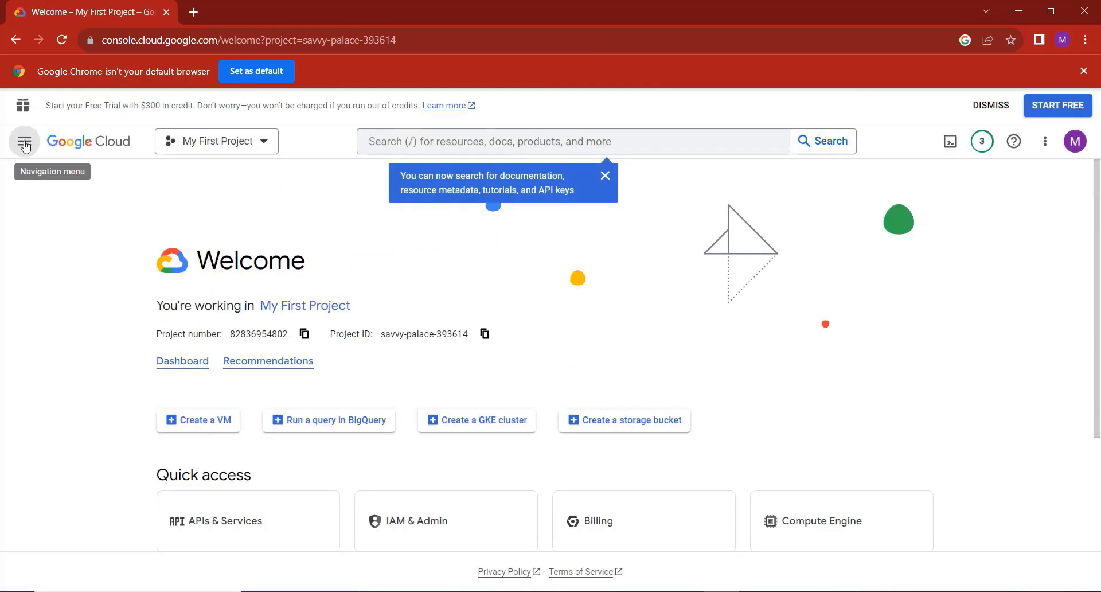
Go to APIs & Services > OAuth consent screen from the navigation menu.
click(25, 143)
mouse_move(161, 298)
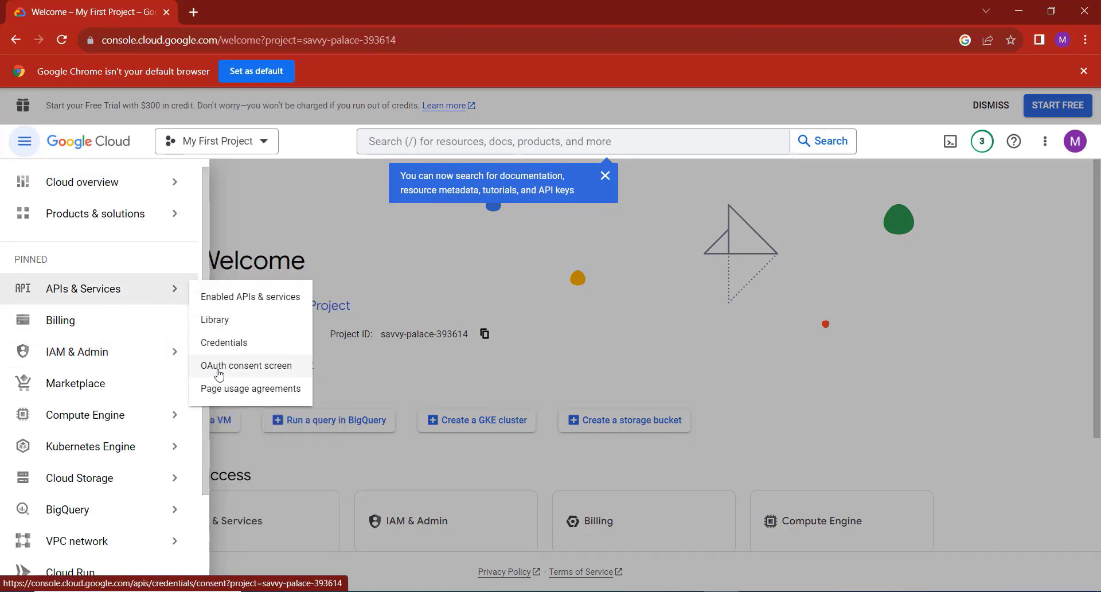
click(241, 368)
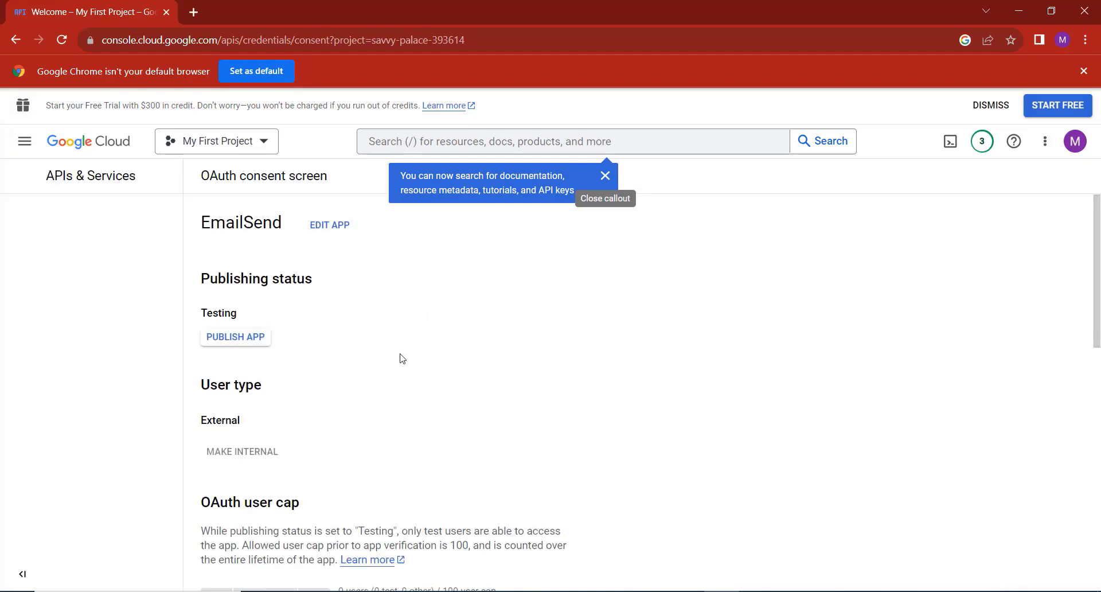
Select the app title EmailSend on the consent screen and copy it.
drag(199, 227, 279, 224)
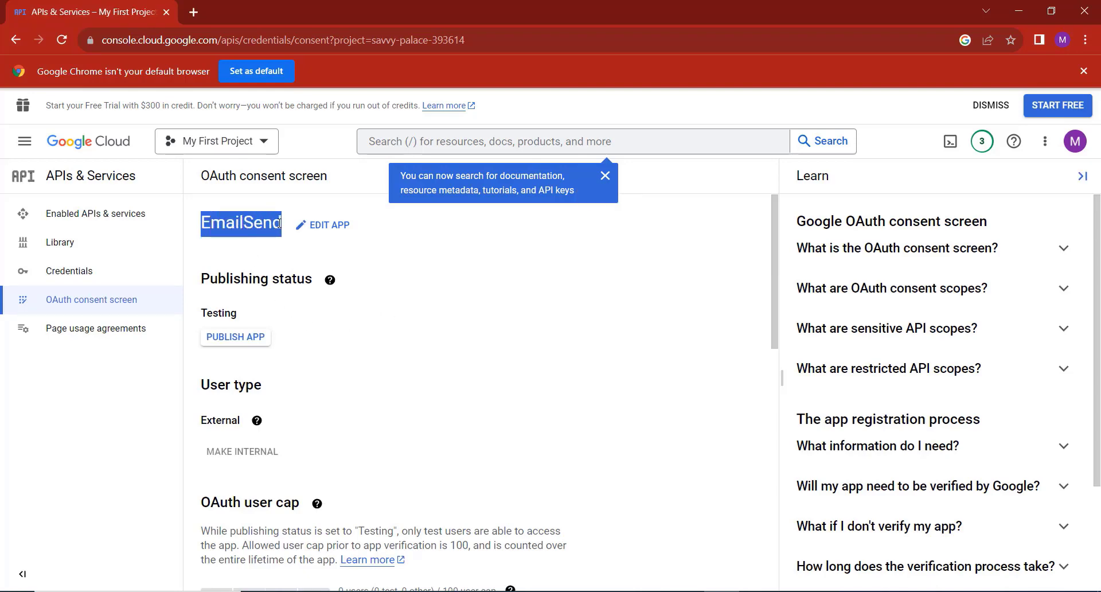
right_click(244, 228)
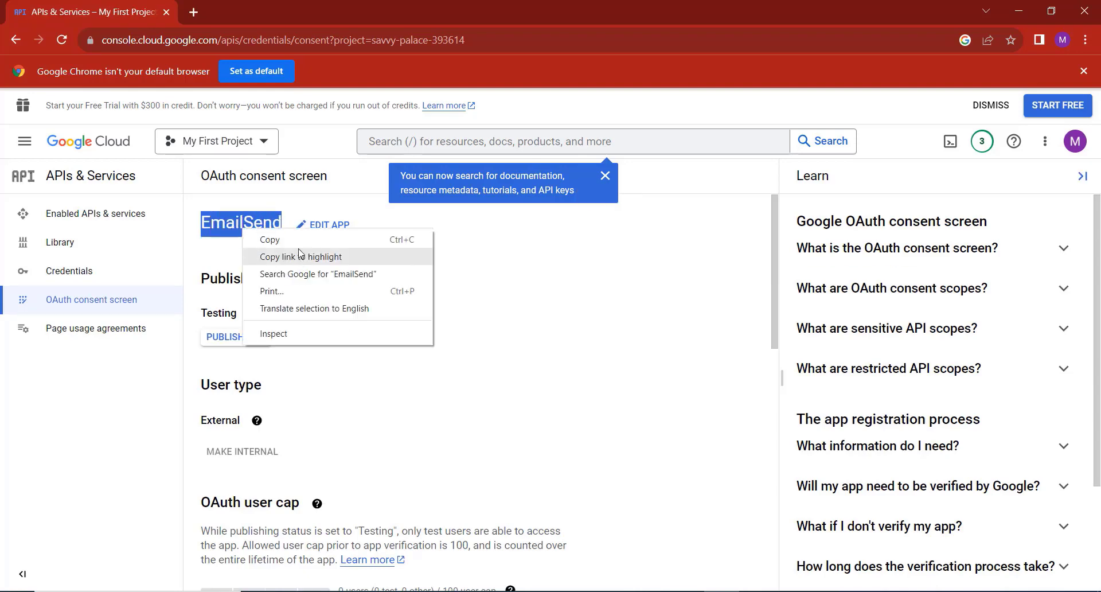
click(296, 239)
Replace the appName value EmailSenderApp with EmailSend in Notepad++ and save.
key(alt+Tab)
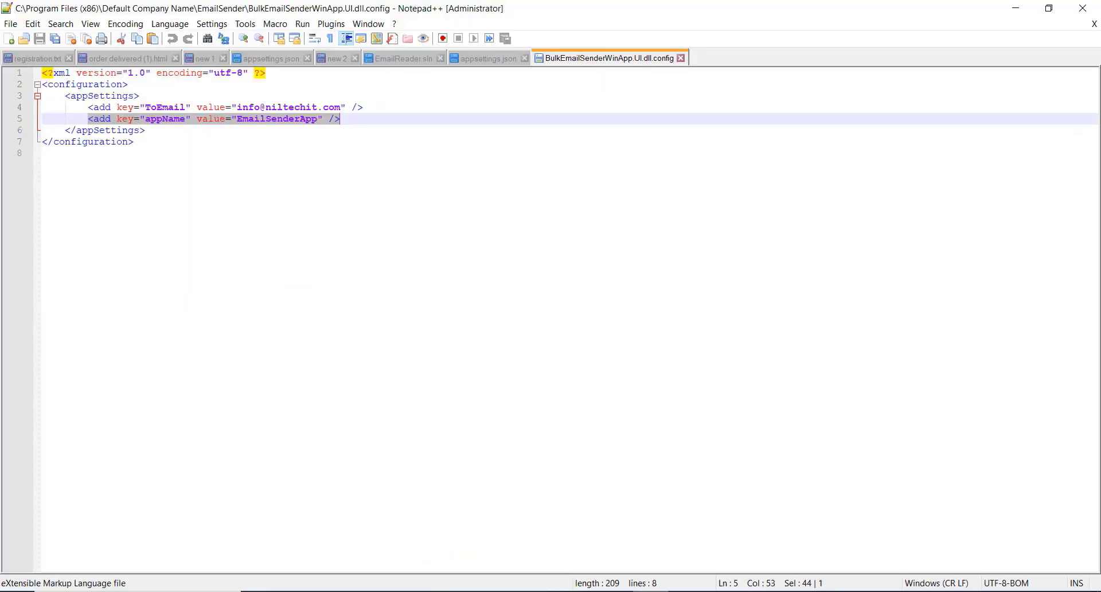
double_click(278, 120)
key(ctrl+v)
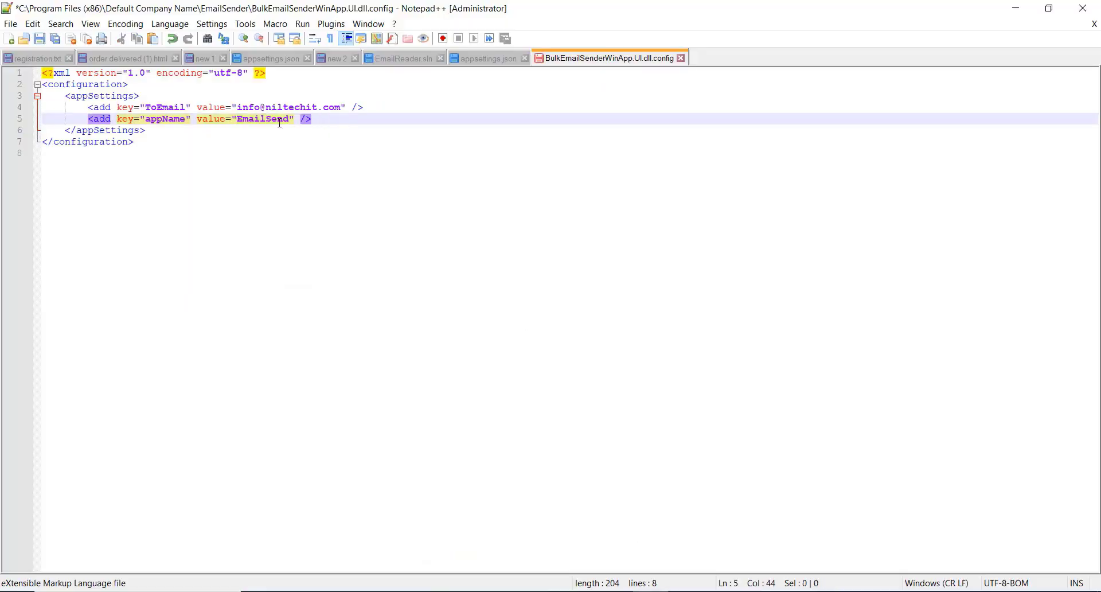
key(ctrl+s)
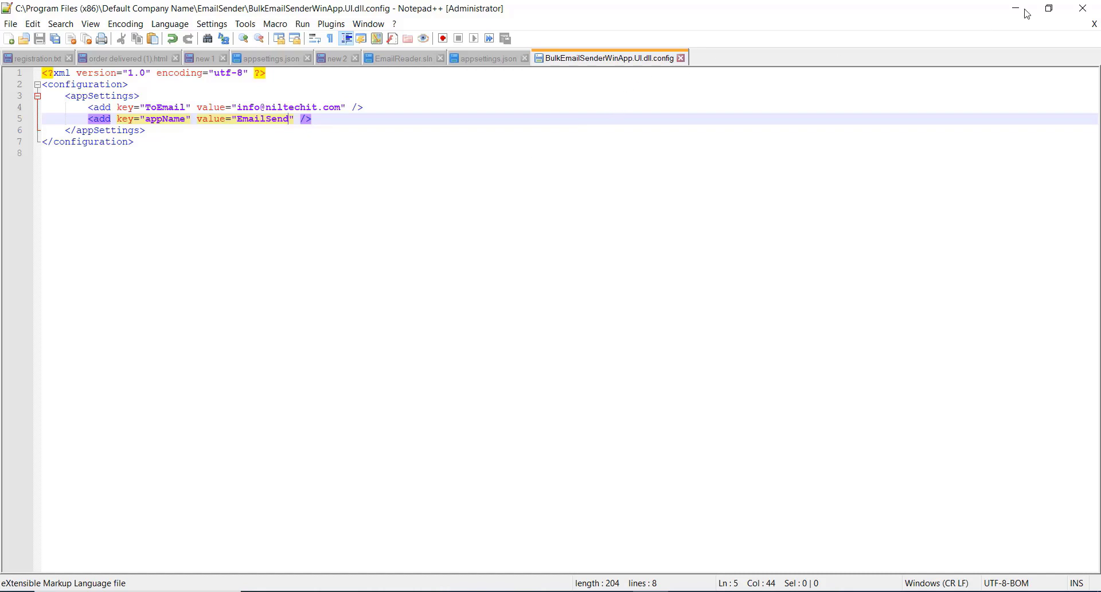
Minimize Notepad++, close Chrome and close File Explorer to return to the desktop.
click(1083, 8)
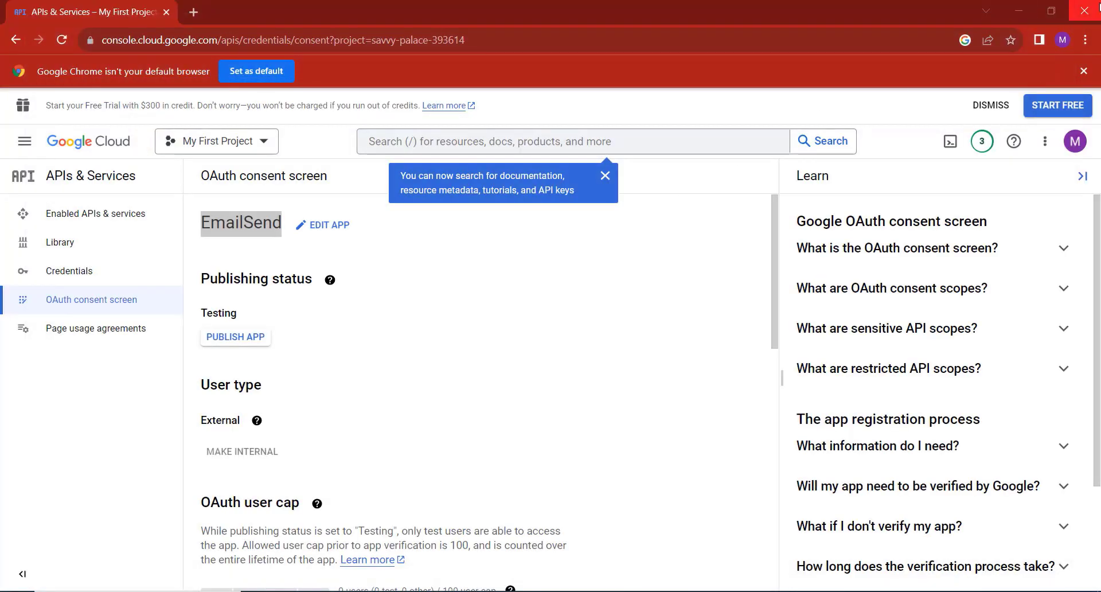
click(1085, 11)
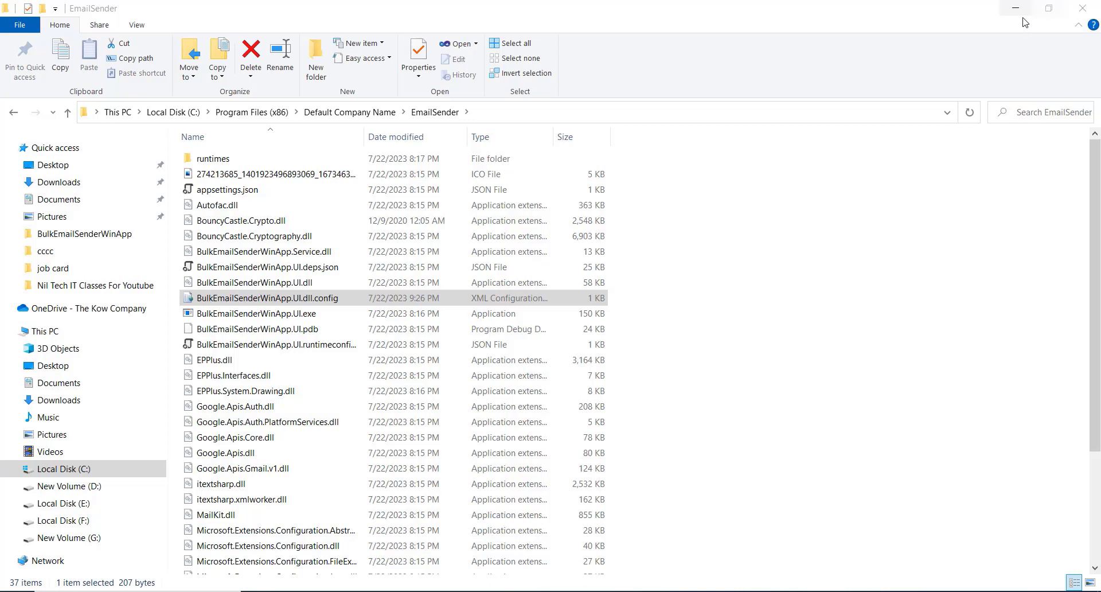
key(alt+F4)
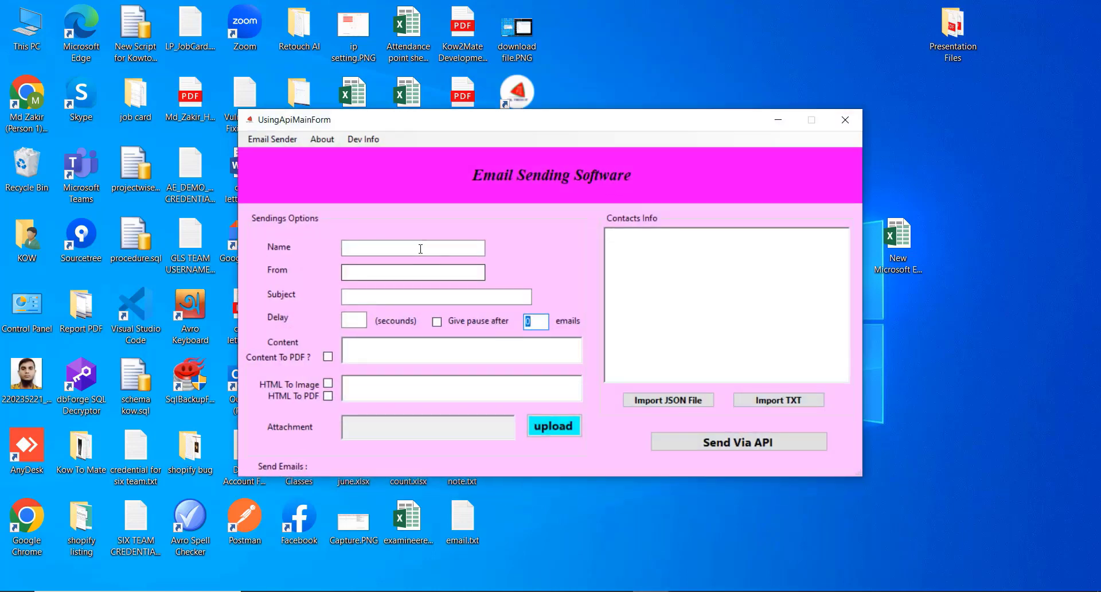
Enter the sender's name in Name and their Gmail address in From.
click(420, 248)
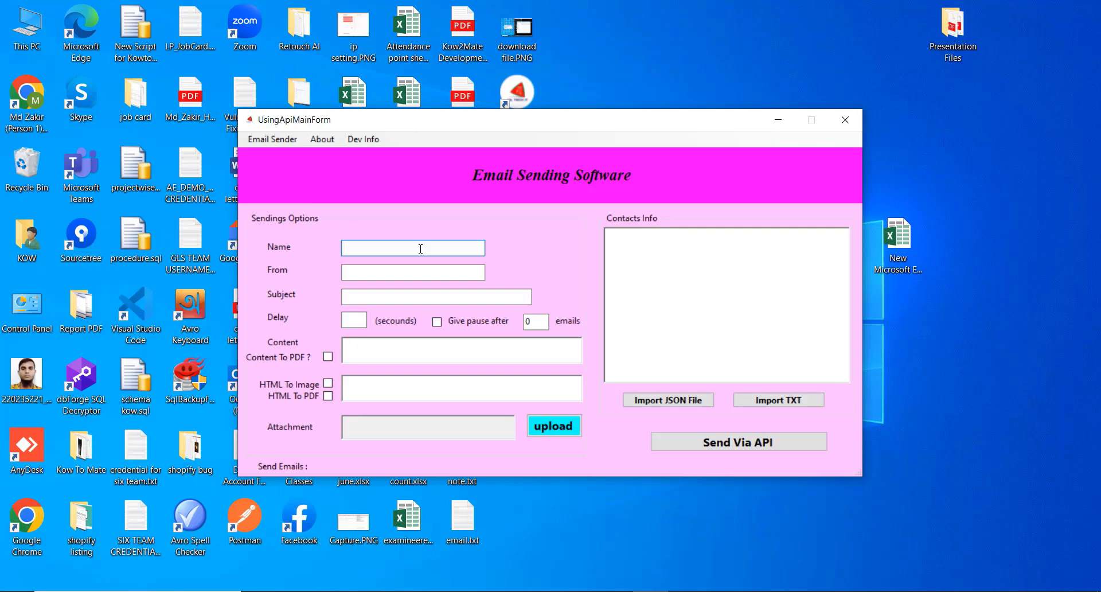
key(Tab)
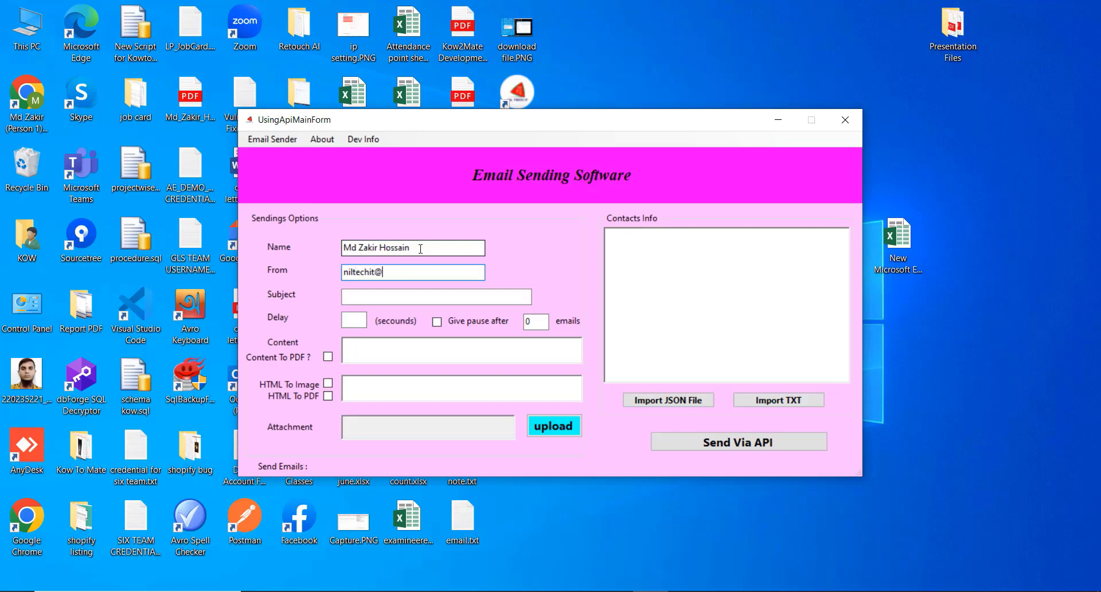
key(Tab)
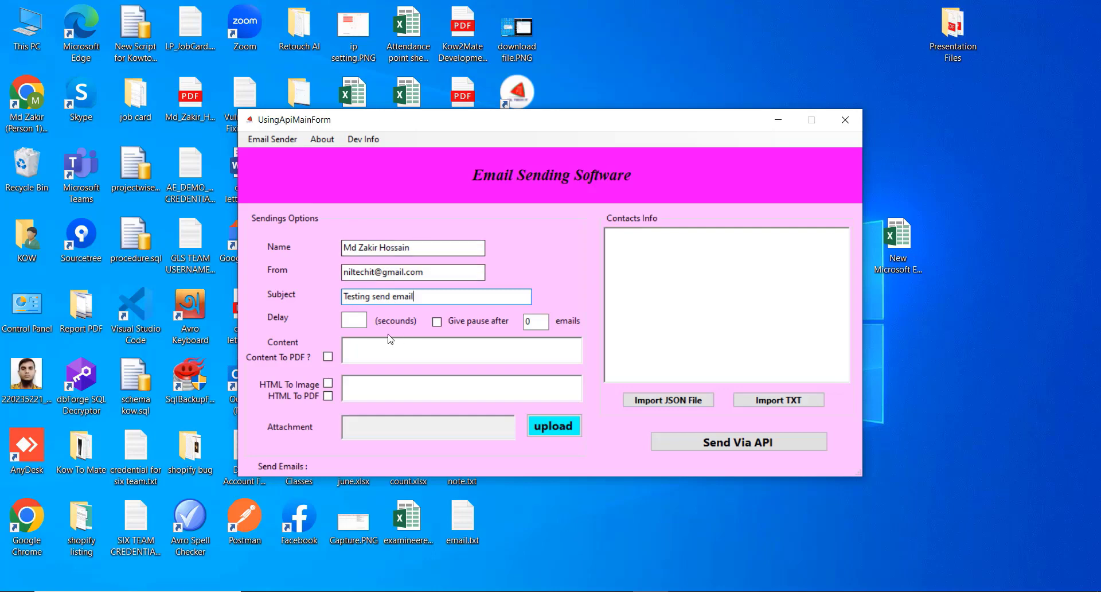
Write the body 'Test Email Send', signed off with 'Sincerely' and the sender's first name.
click(419, 344)
text(Te)
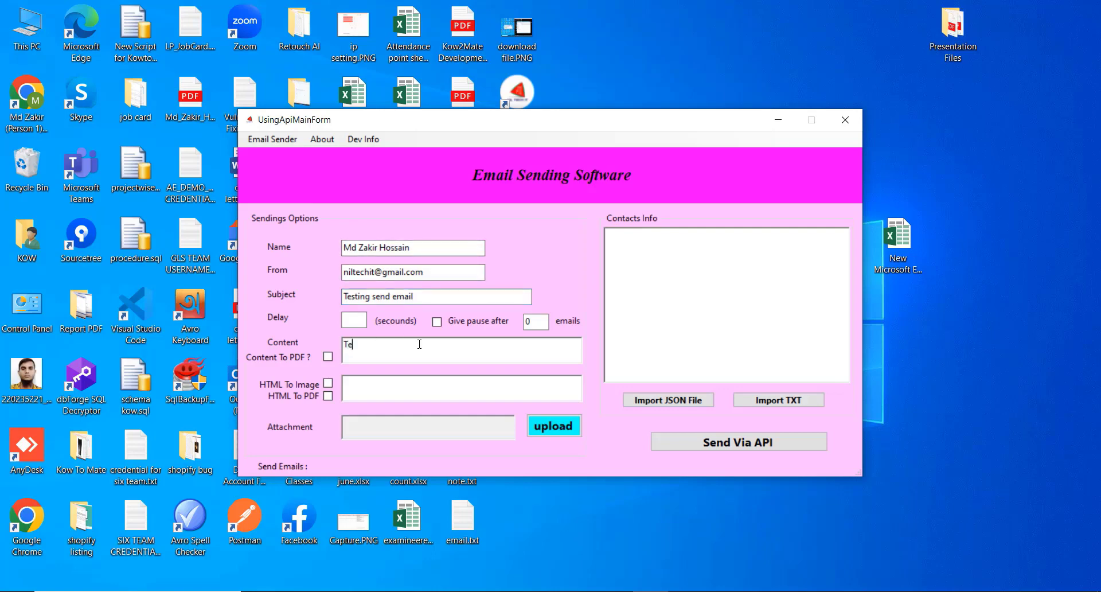
text(st Email Send)
key(Return)
text(Sincerely)
key(Return)
text(Zakir)
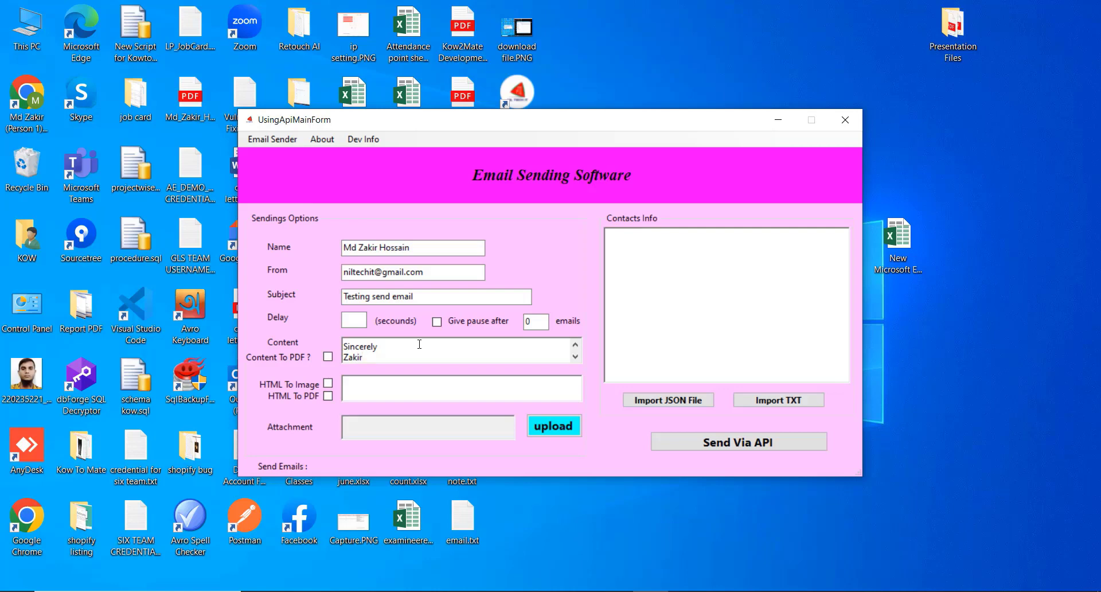
Attach the photo JPG from the Desktop to the email.
click(564, 429)
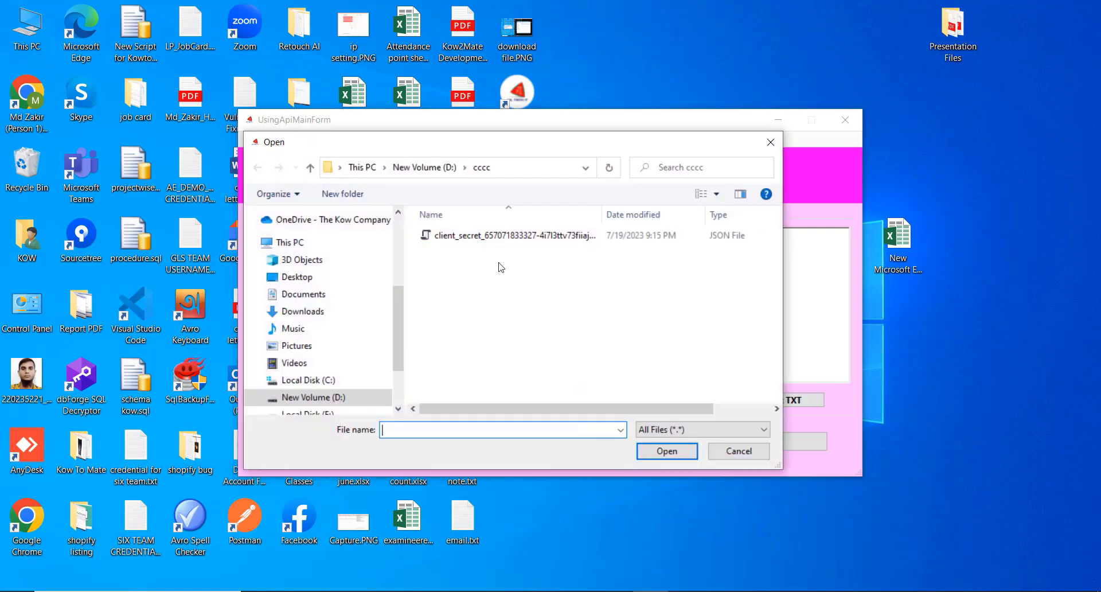
scroll(291, 331, up, 3)
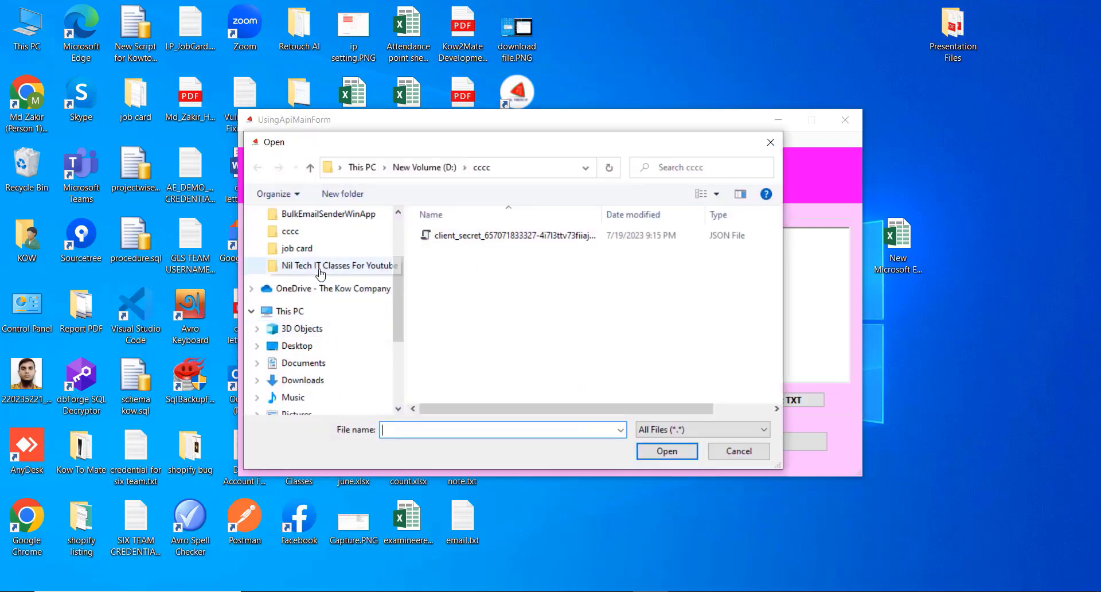
click(320, 254)
scroll(539, 373, down, 6)
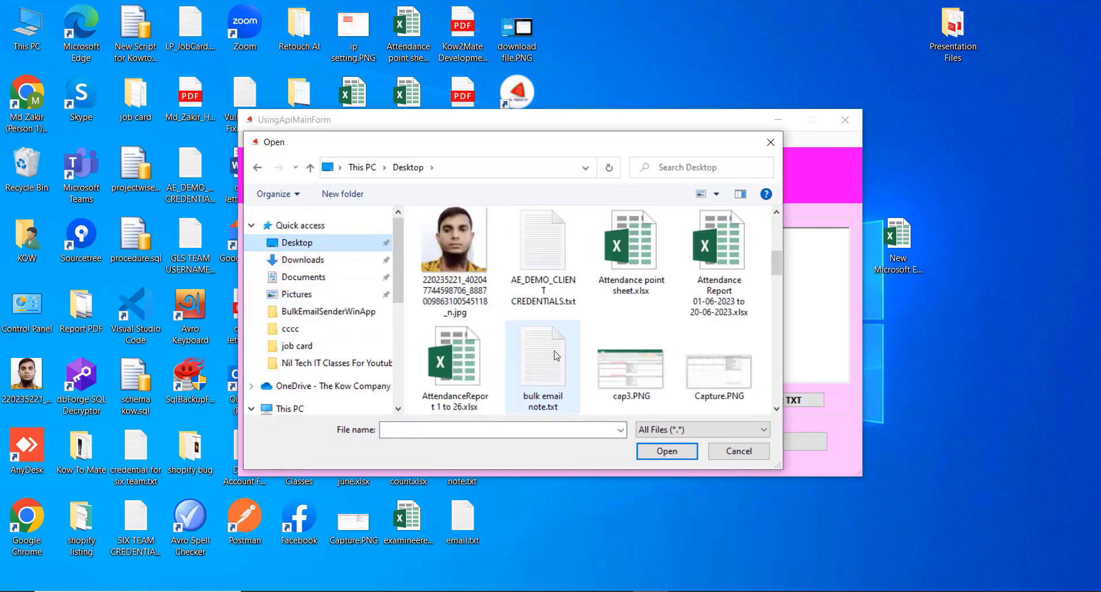
scroll(459, 287, up, 3)
click(447, 279)
click(689, 452)
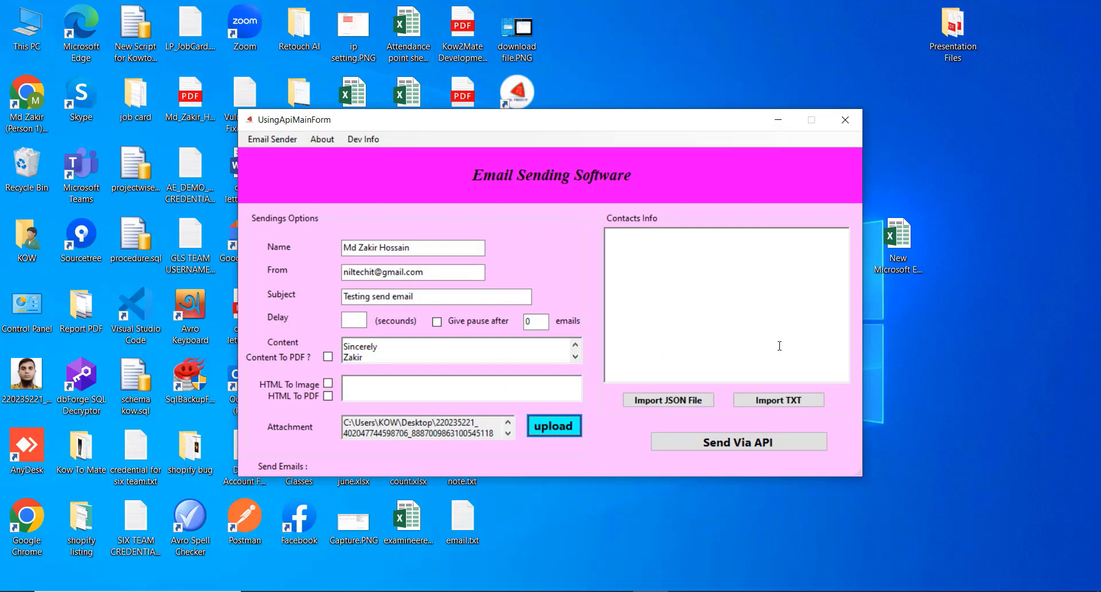
Import the contact list from email.txt via Import TXT.
click(779, 402)
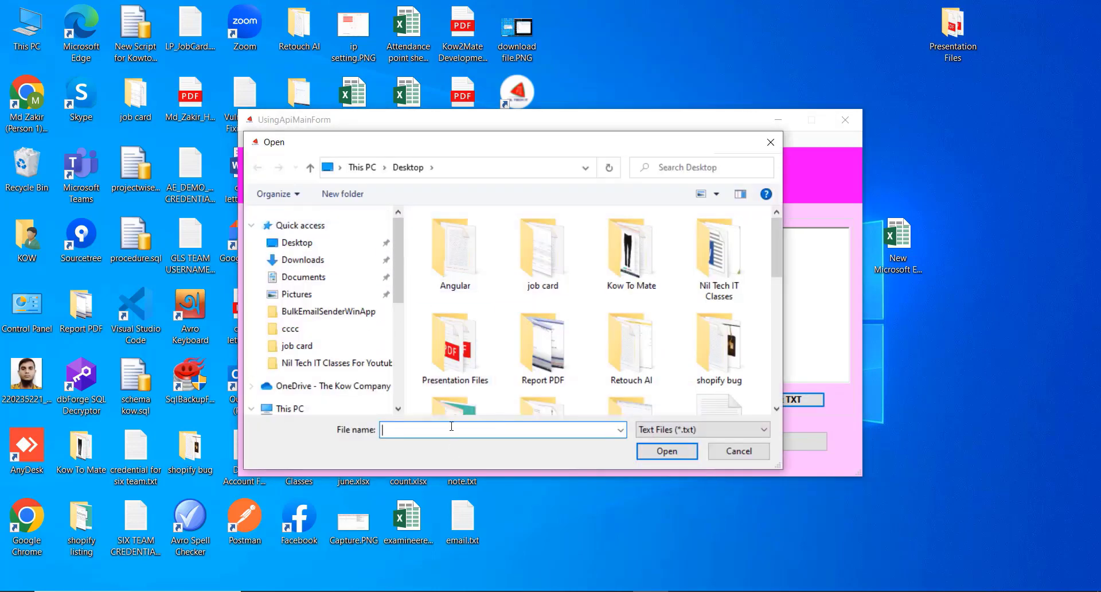
text(e)
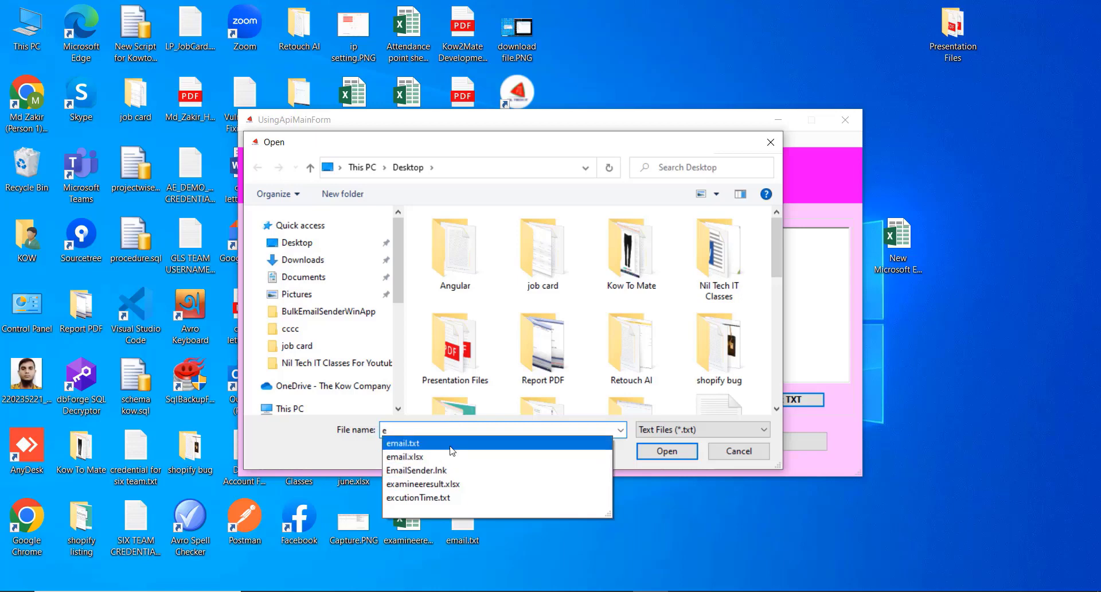
click(602, 443)
click(666, 451)
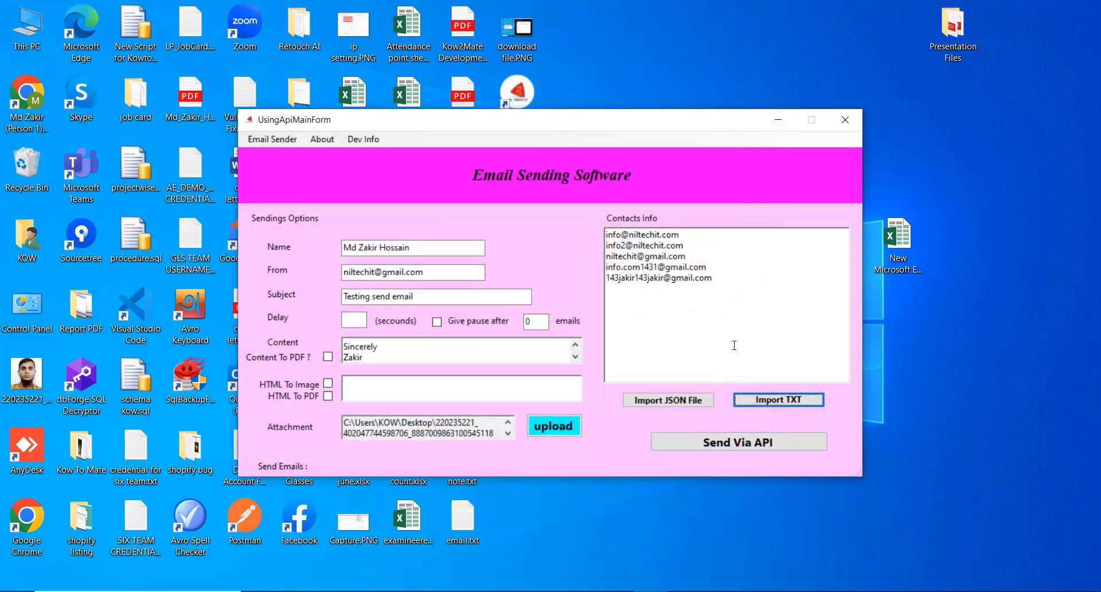
drag(729, 274, 605, 234)
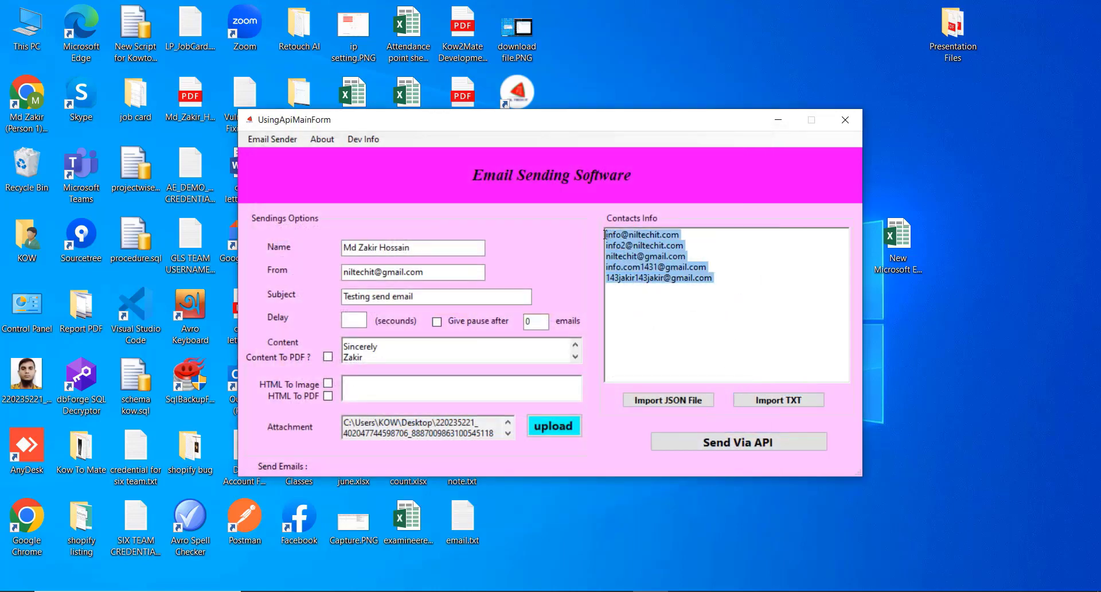
click(673, 315)
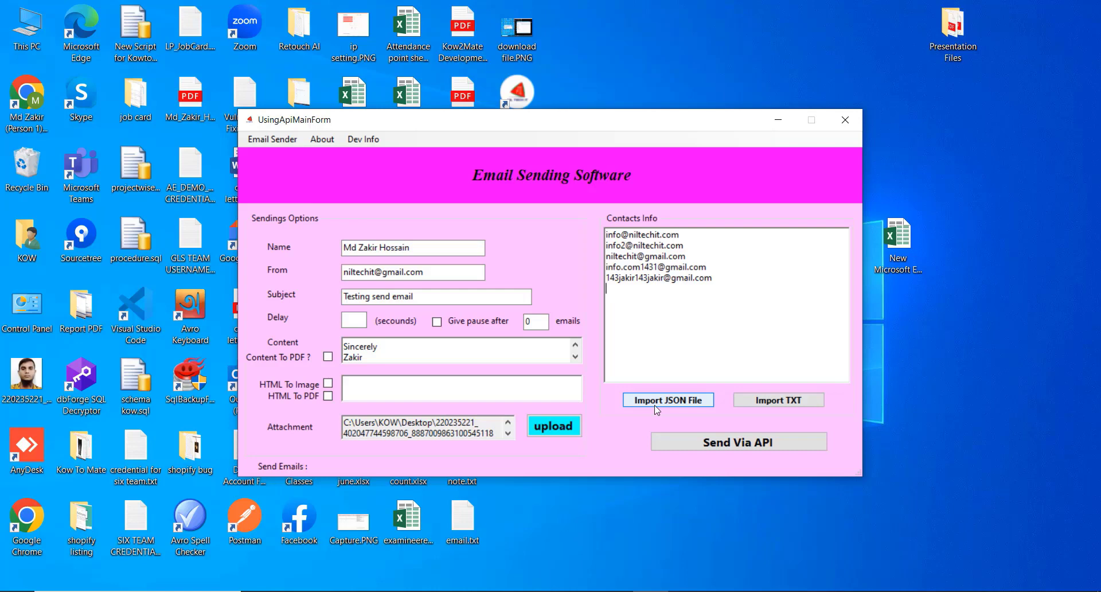
Import the client_secret JSON file from the Downloads folder via Import JSON File.
click(692, 402)
scroll(367, 229, up, 1)
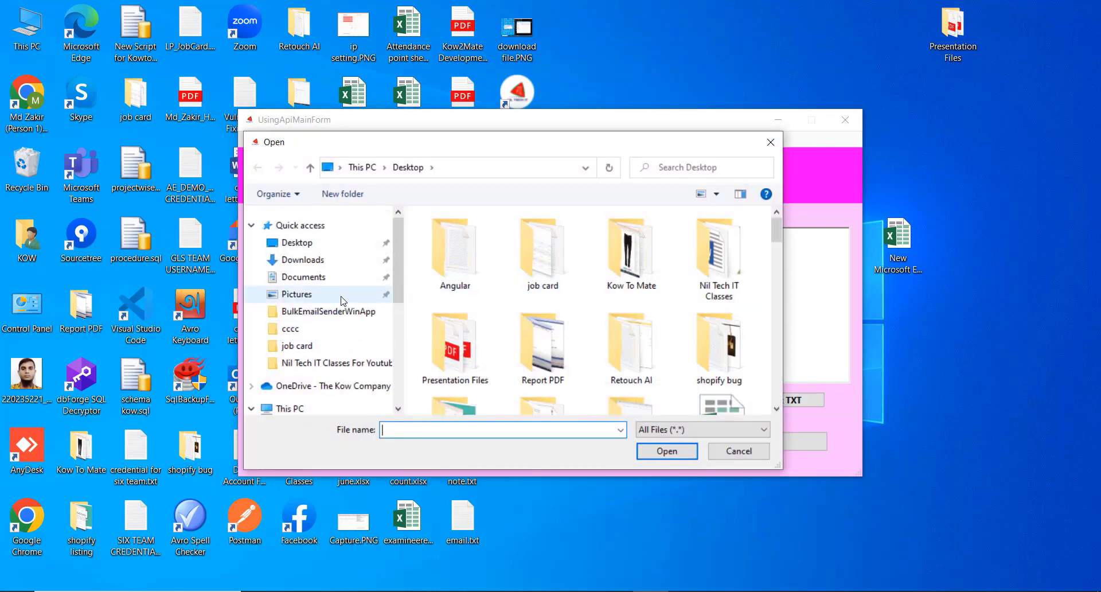
click(309, 263)
click(455, 270)
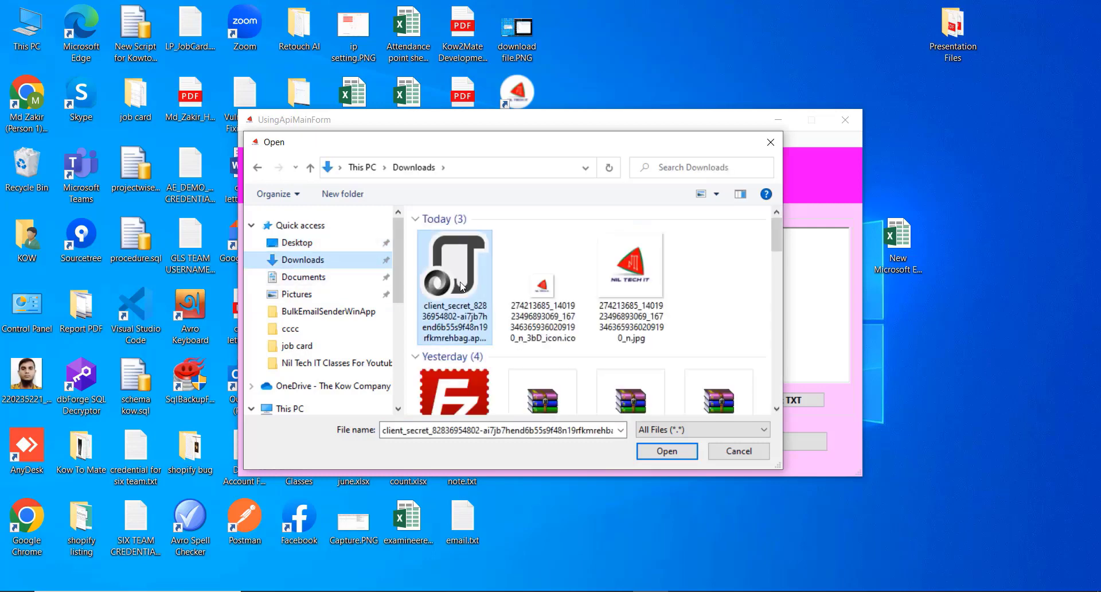
click(667, 450)
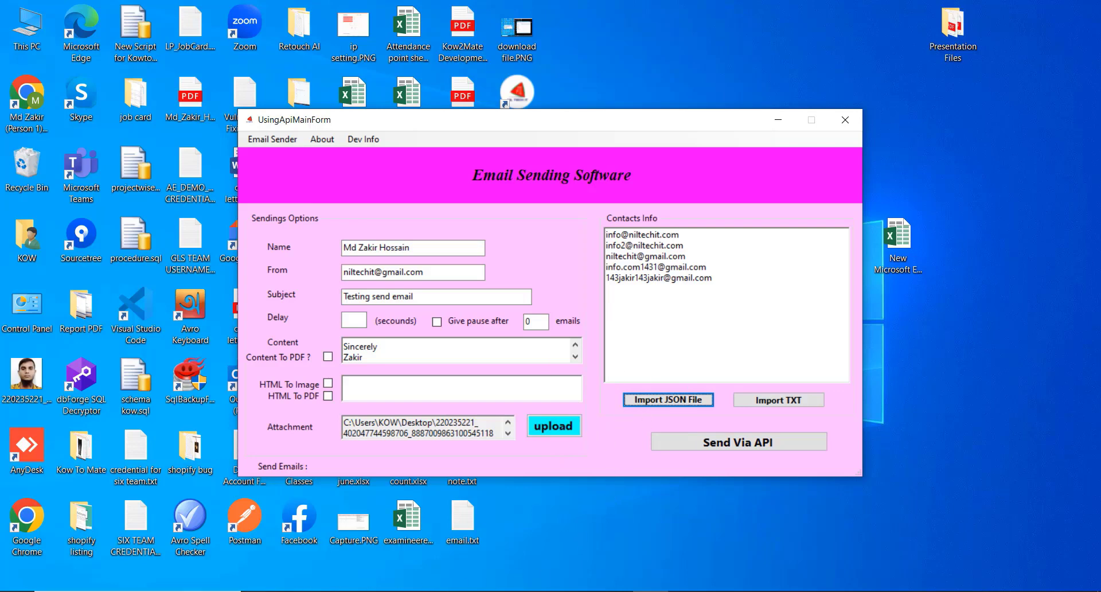
Send the email via the API to all 6 contacts and acknowledge 'Email Sending Completed'.
click(400, 589)
click(740, 443)
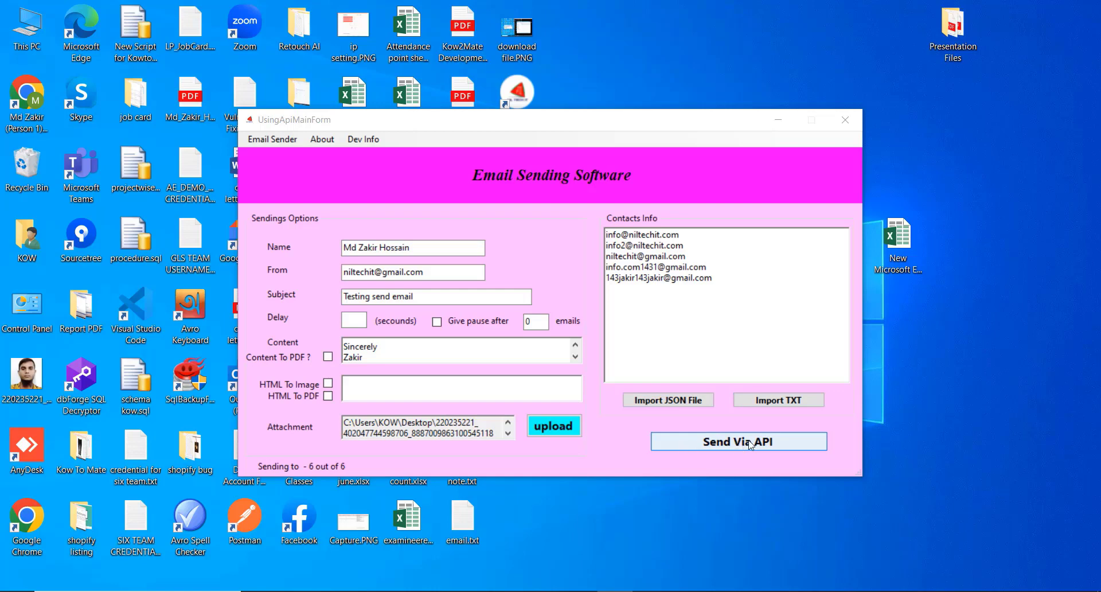
click(748, 445)
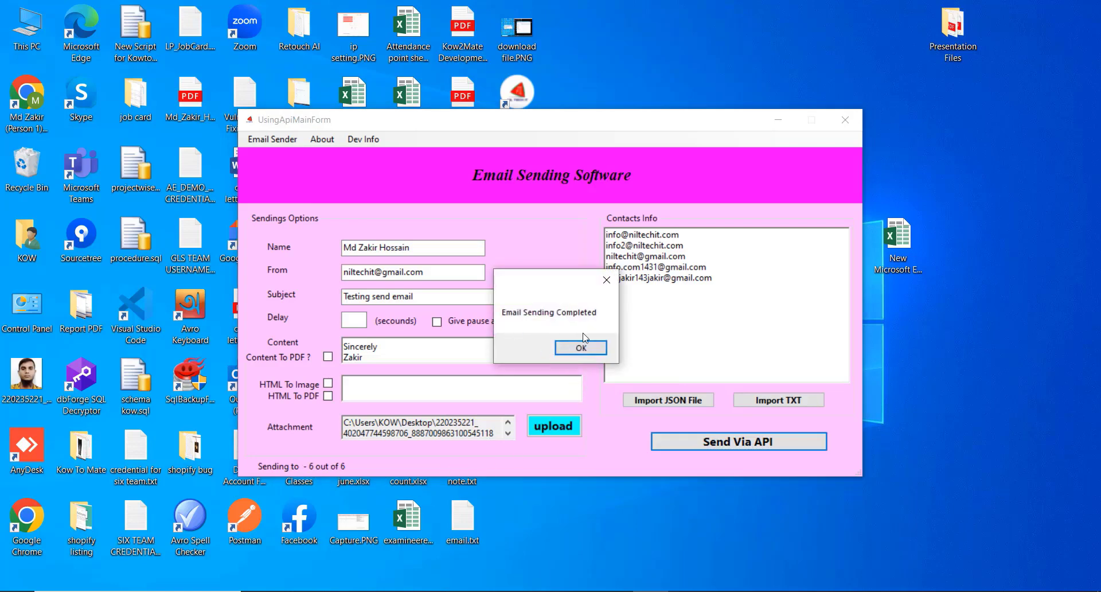
click(597, 354)
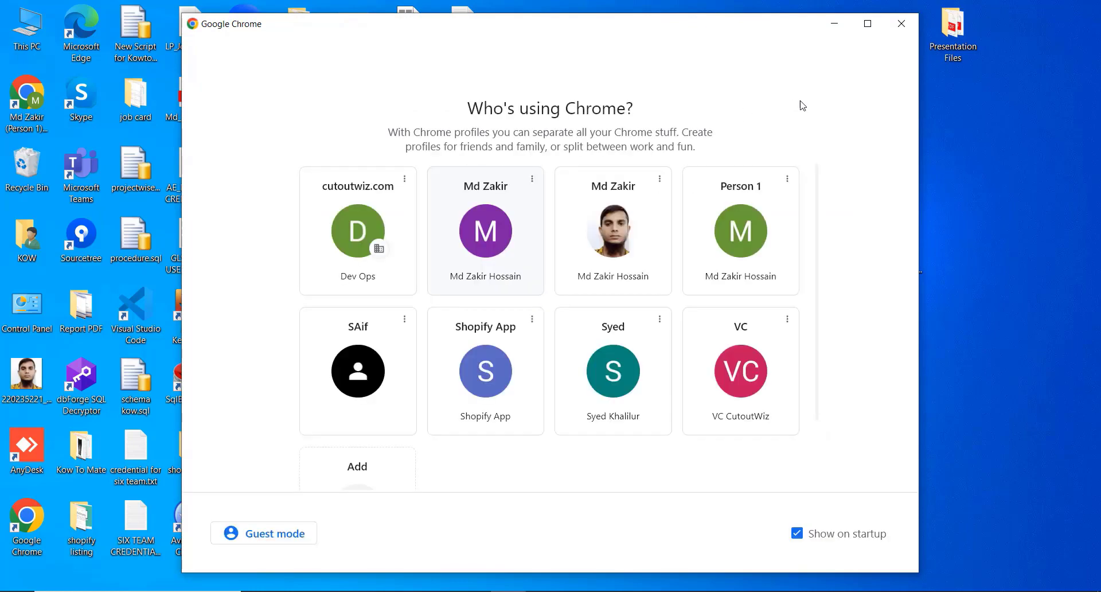
Open the newest 'Testing send email' in Roundcube and check its 'Test Email Send' body and JPG attachment options.
click(612, 243)
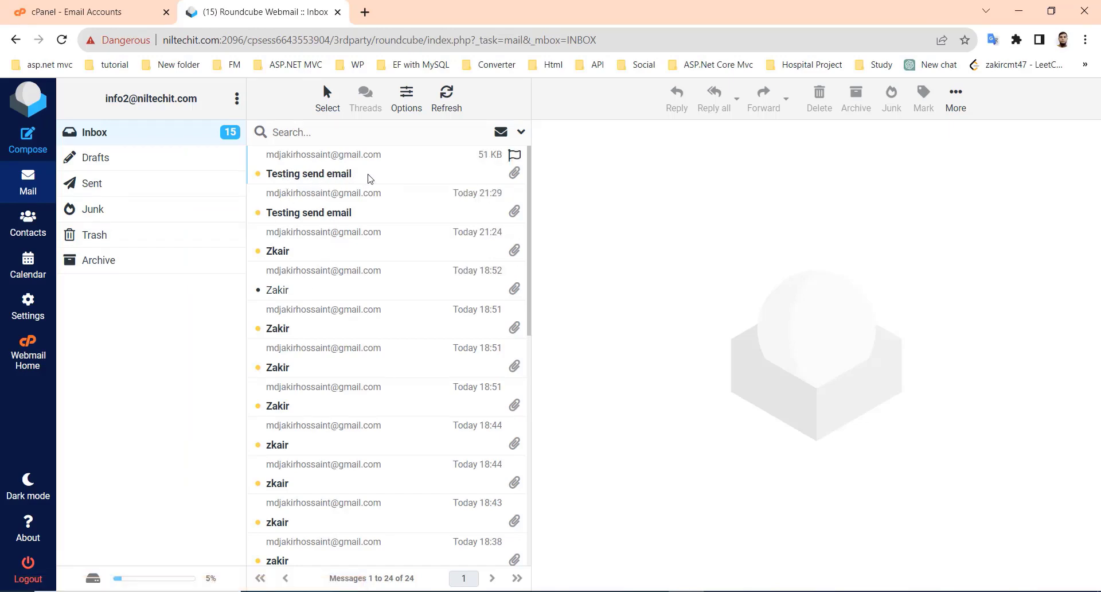
click(370, 179)
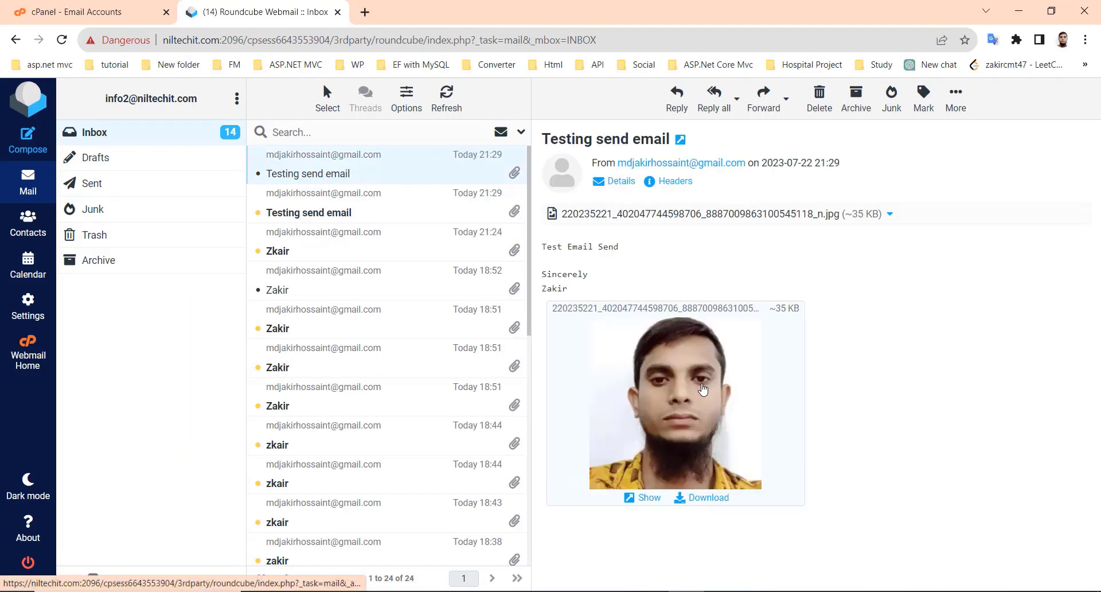
drag(620, 247, 543, 246)
click(769, 259)
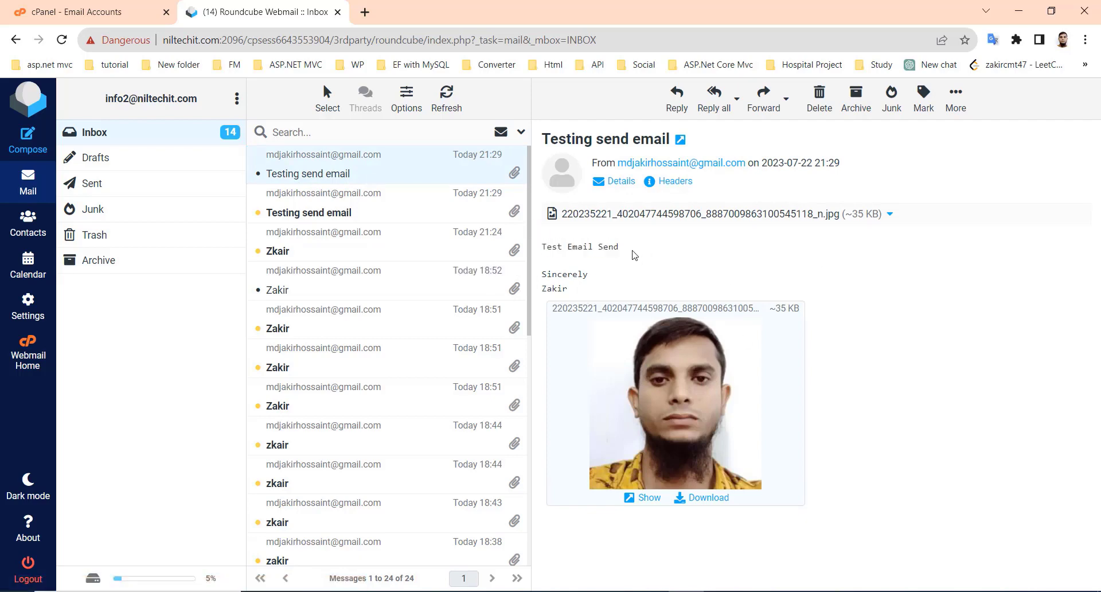
drag(622, 248, 543, 247)
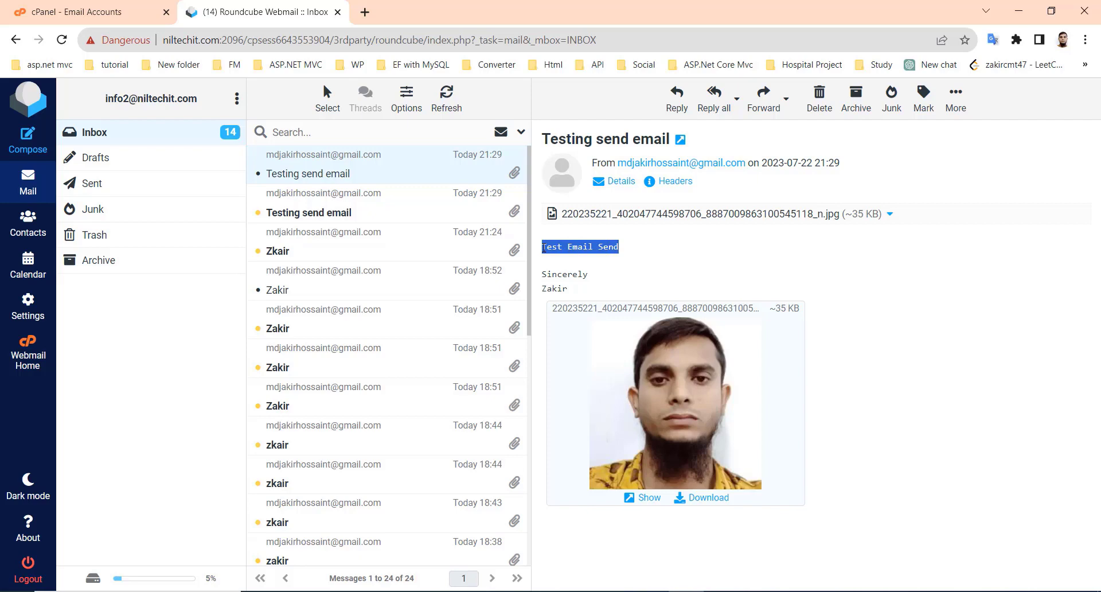
click(648, 251)
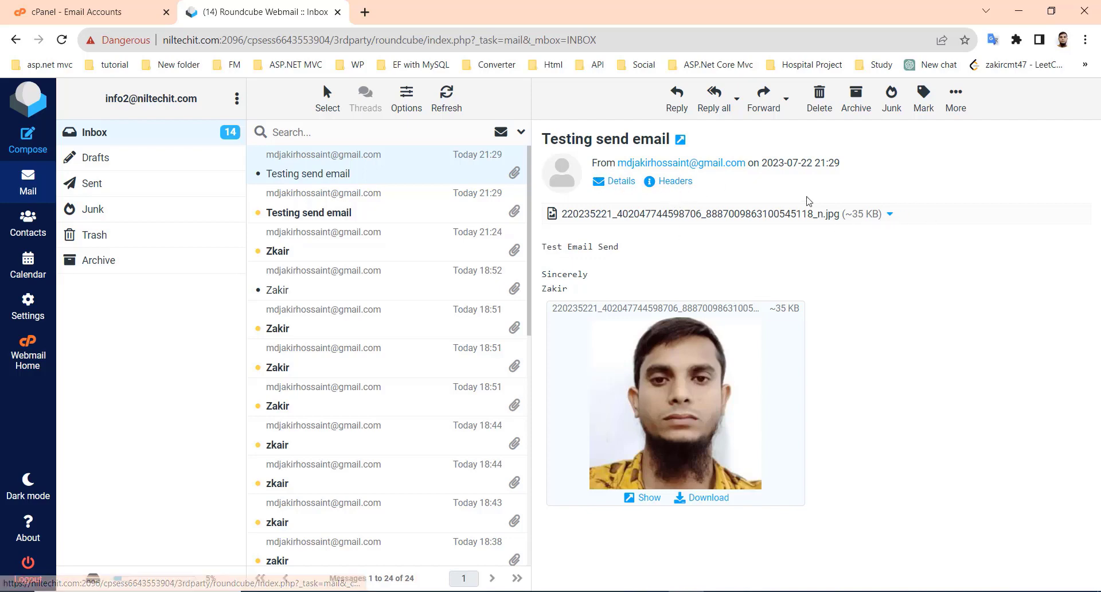
click(890, 215)
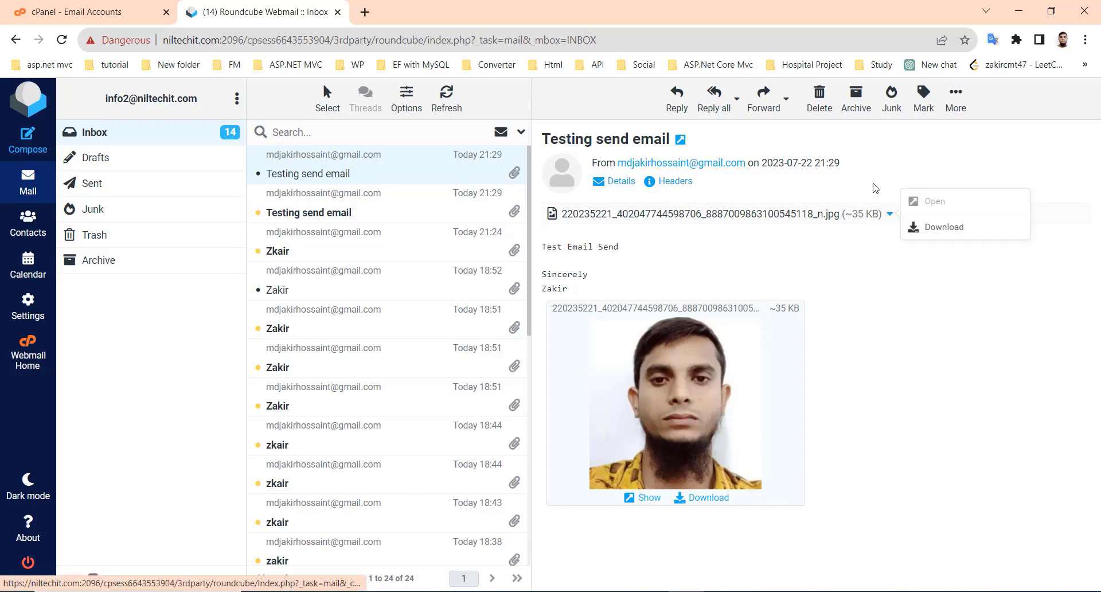
click(854, 185)
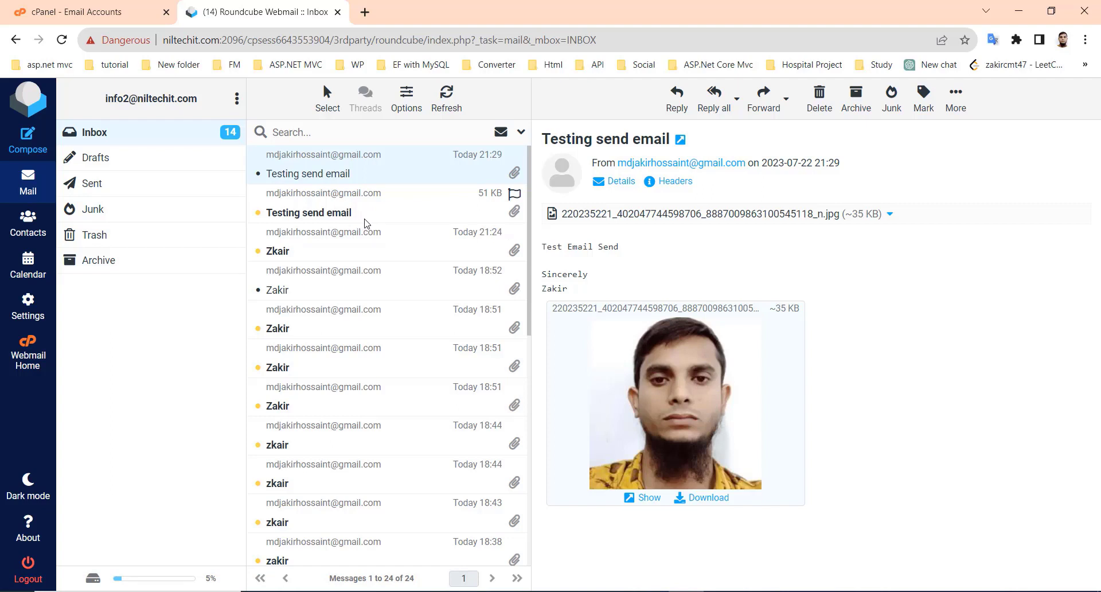
Open email.txt from the desktop in Notepad and highlight the last contact address.
click(1019, 12)
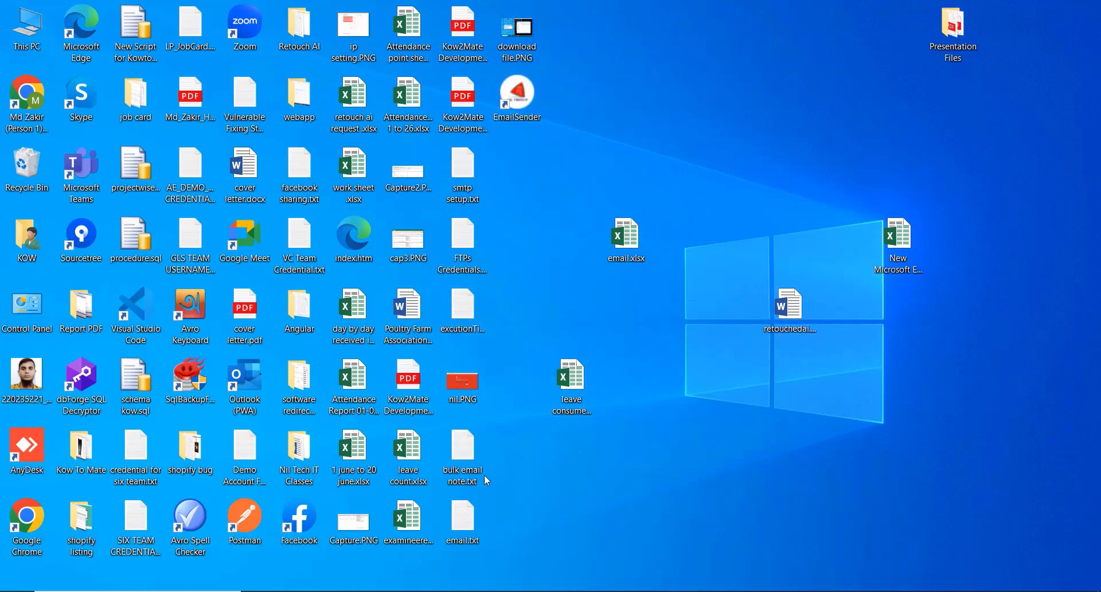
double_click(465, 519)
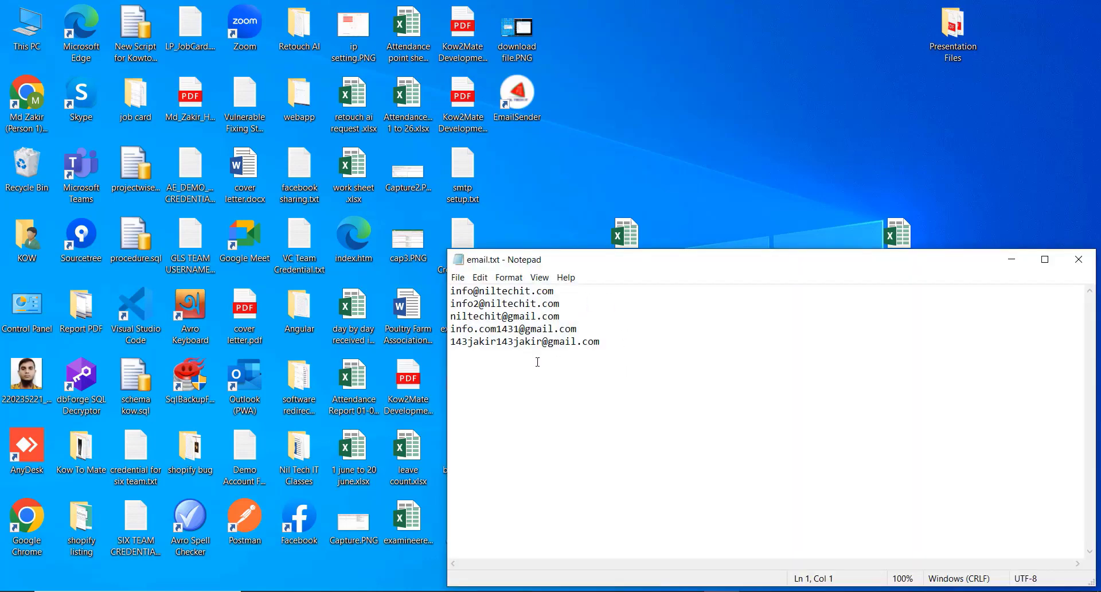
drag(604, 345, 446, 344)
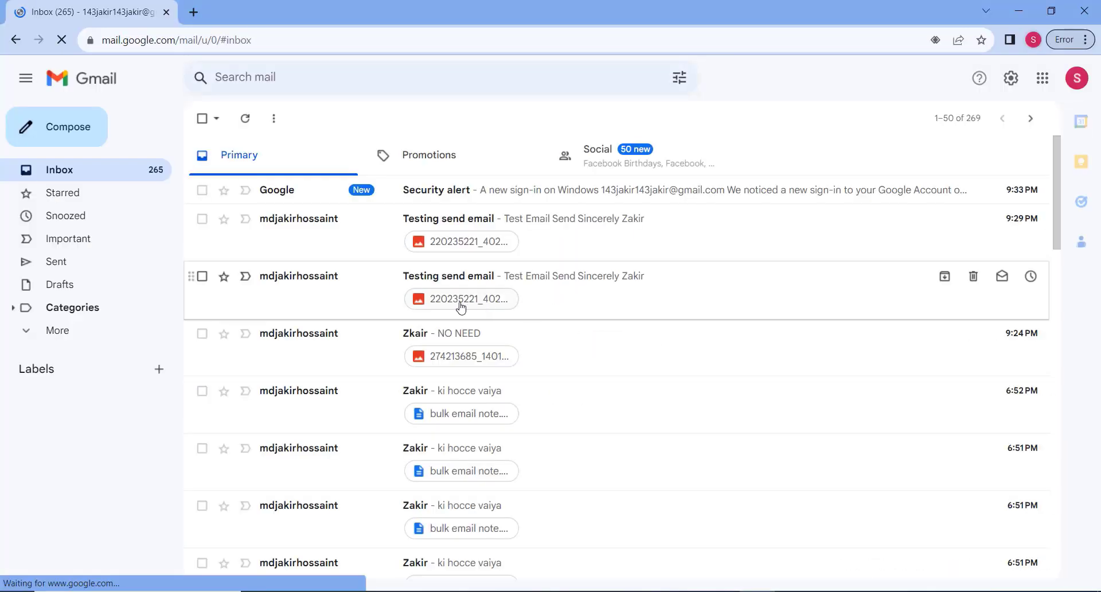
Open the latest 'Testing send email' in Gmail, check its sender details and photo attachment, then show the desktop.
click(568, 225)
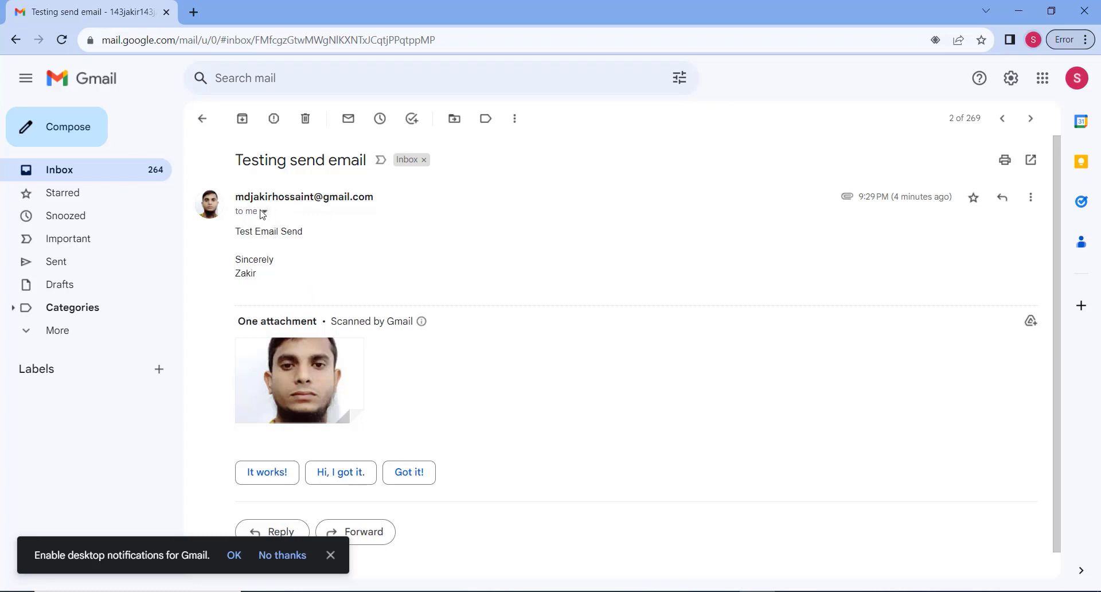
click(265, 211)
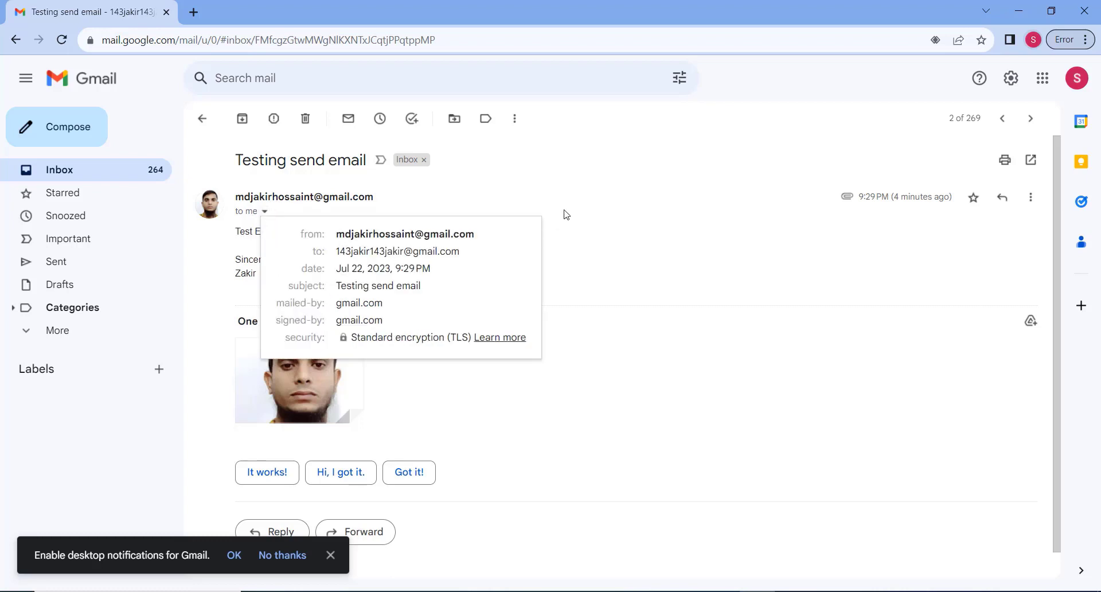
click(590, 214)
scroll(455, 280, down, 1)
scroll(453, 292, up, 1)
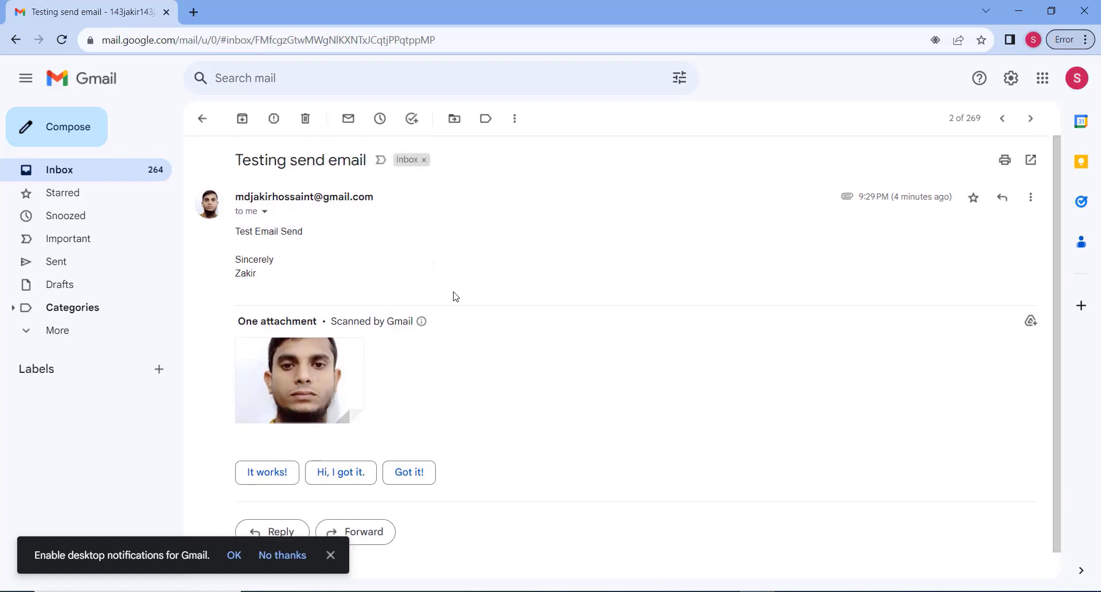
scroll(433, 300, down, 1)
mouse_move(422, 292)
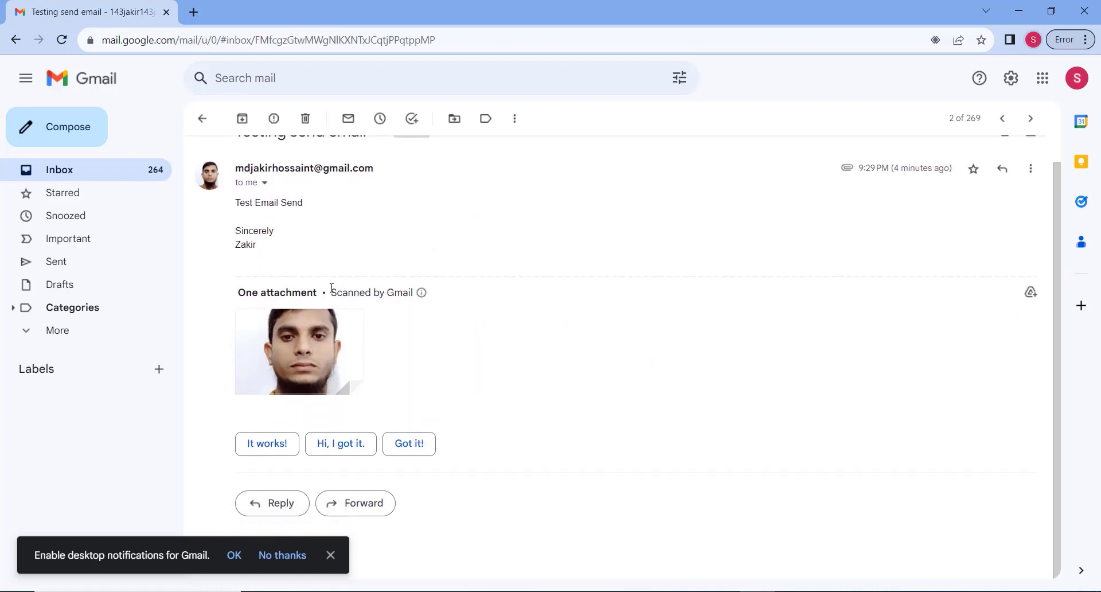
key(super+d)
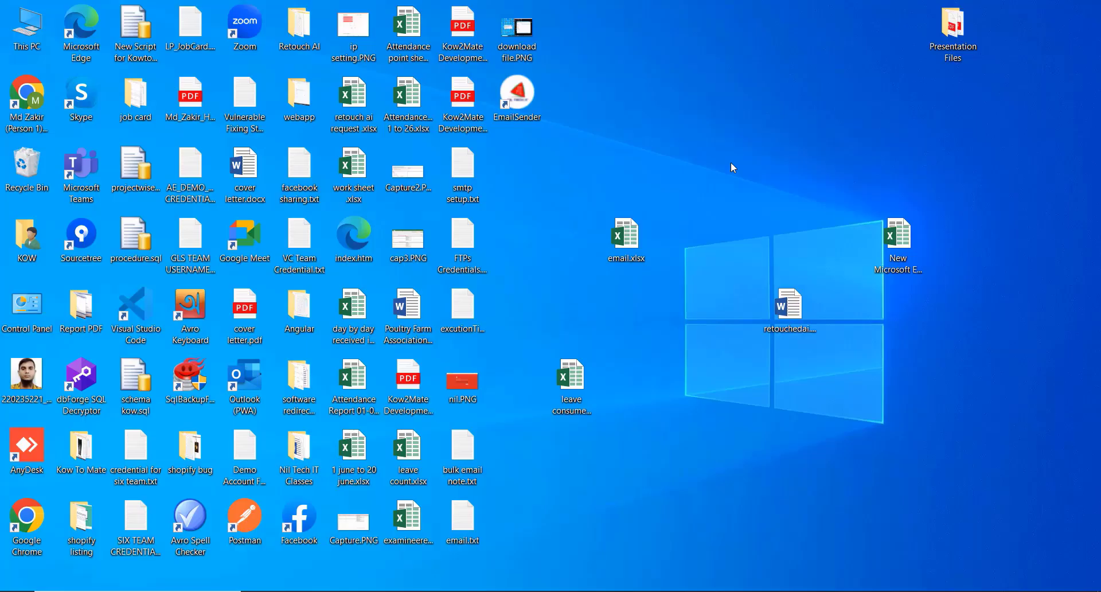